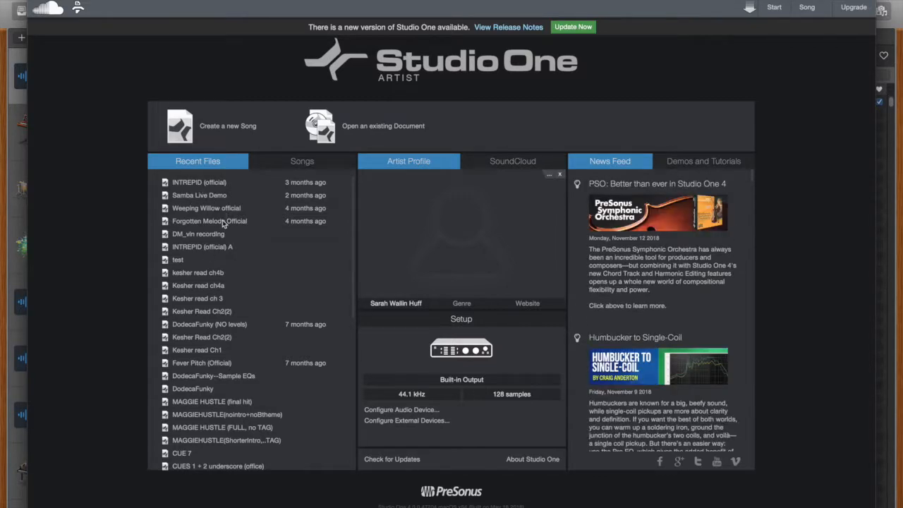
{"action": "left_click", "coordinate": [199, 185]}
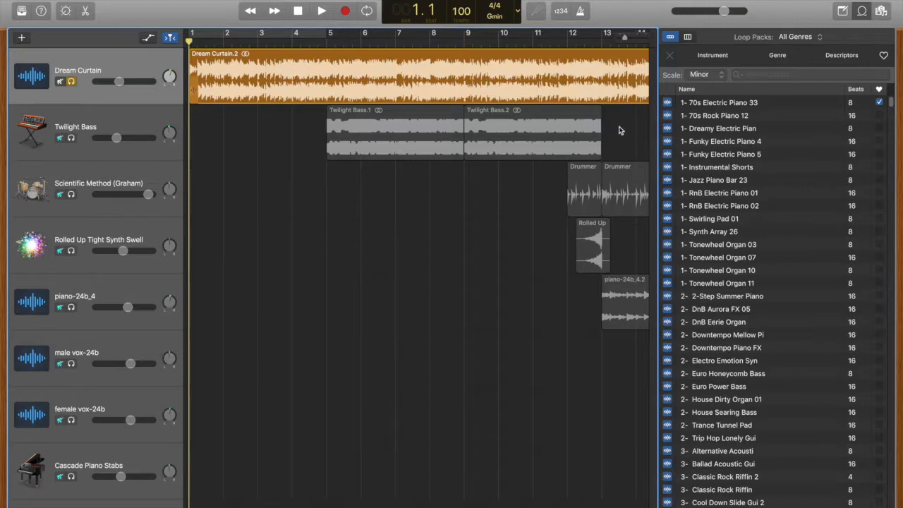
- Look over the song's arrangement from bar 1 to about bar 76 and return to the beginning
{"action": "scroll", "coordinate": [339, 337], "scroll_direction": "right", "scroll_amount": 15}
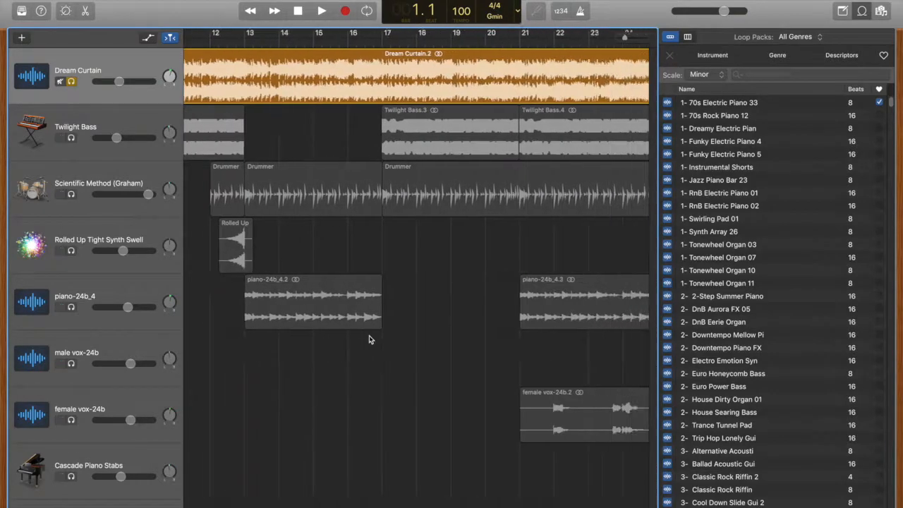
{"action": "scroll", "coordinate": [371, 338], "scroll_direction": "right", "scroll_amount": 20}
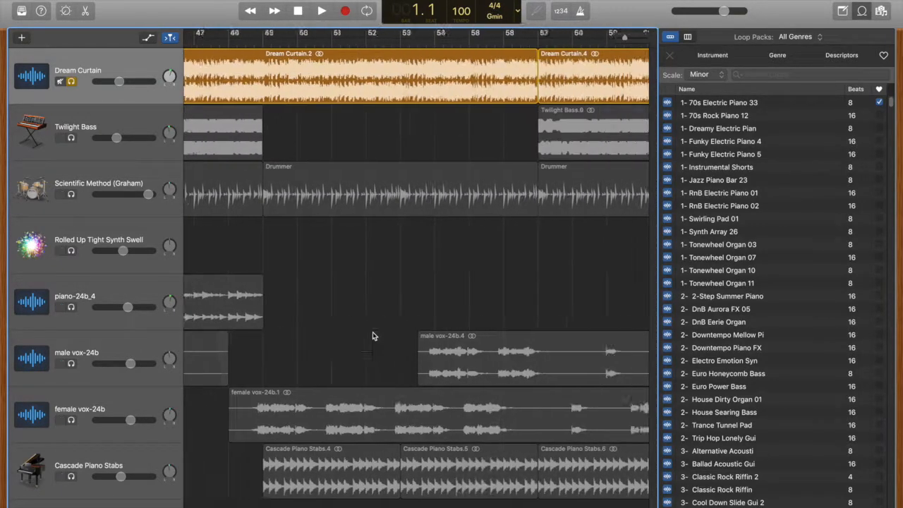
{"action": "scroll", "coordinate": [372, 333], "scroll_direction": "right", "scroll_amount": 12}
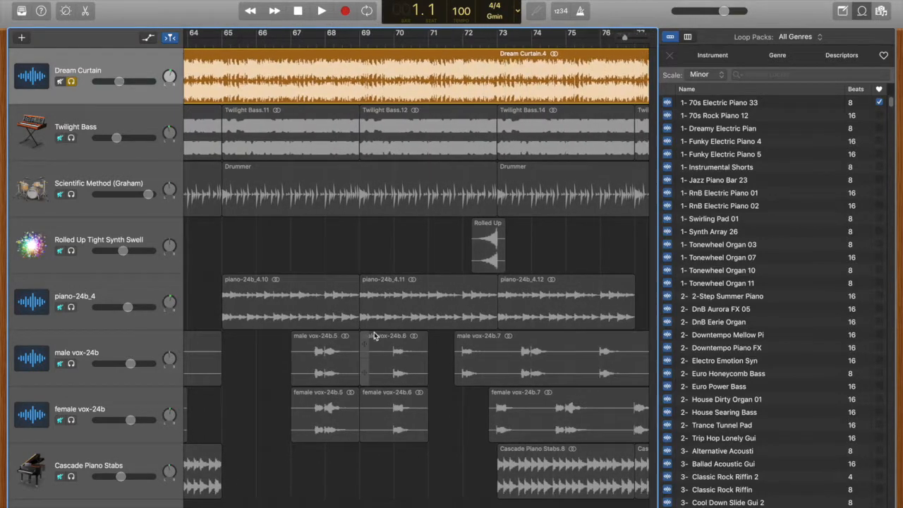
{"action": "scroll", "coordinate": [373, 336], "scroll_direction": "left", "scroll_amount": 20}
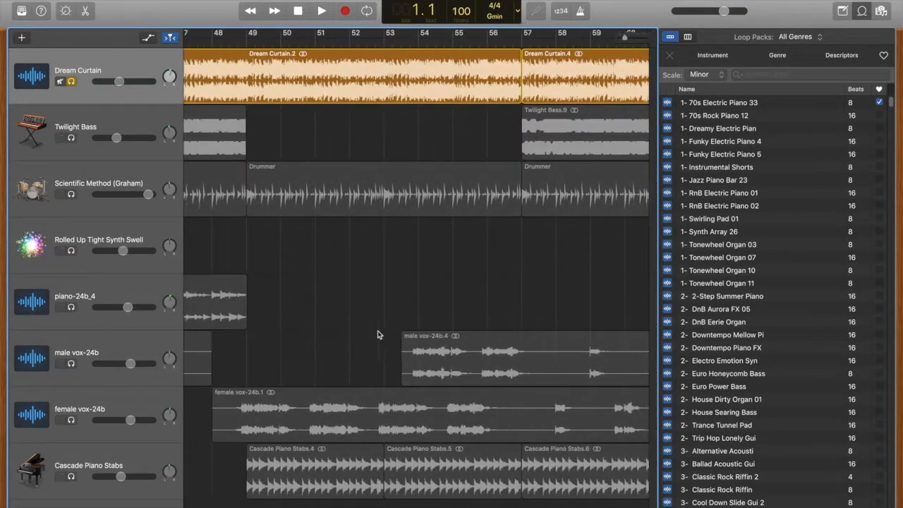
{"action": "scroll", "coordinate": [376, 334], "scroll_direction": "left", "scroll_amount": 20}
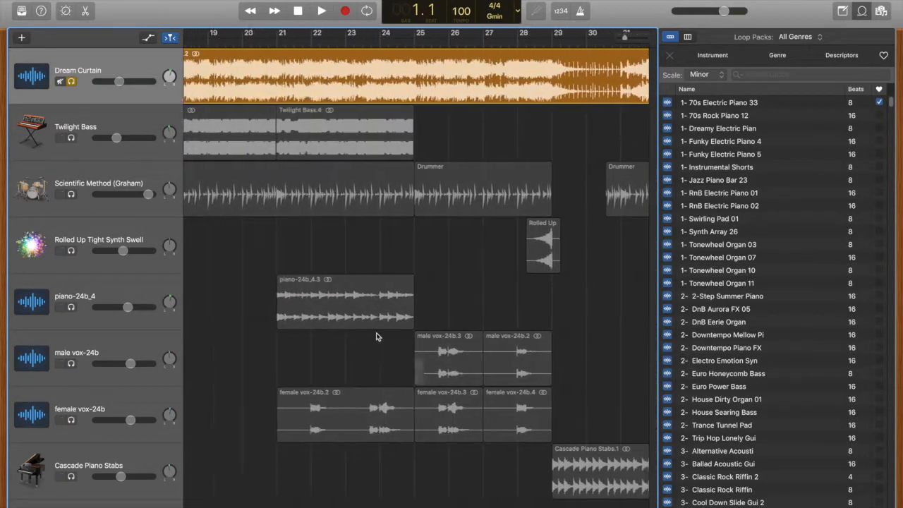
{"action": "scroll", "coordinate": [375, 336], "scroll_direction": "left", "scroll_amount": 10}
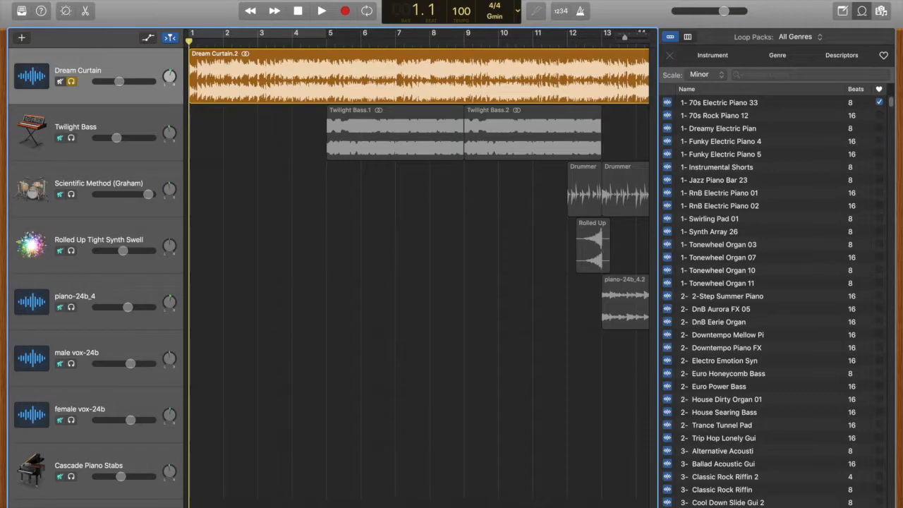
- Switch to Finder, widen the window to examine the audio files in the Useable Bingo Loops folder, and return to the GarageBand project
{"action": "mouse_move", "coordinate": [341, 505]}
{"action": "mouse_move", "coordinate": [228, 505]}
{"action": "left_click", "coordinate": [183, 505]}
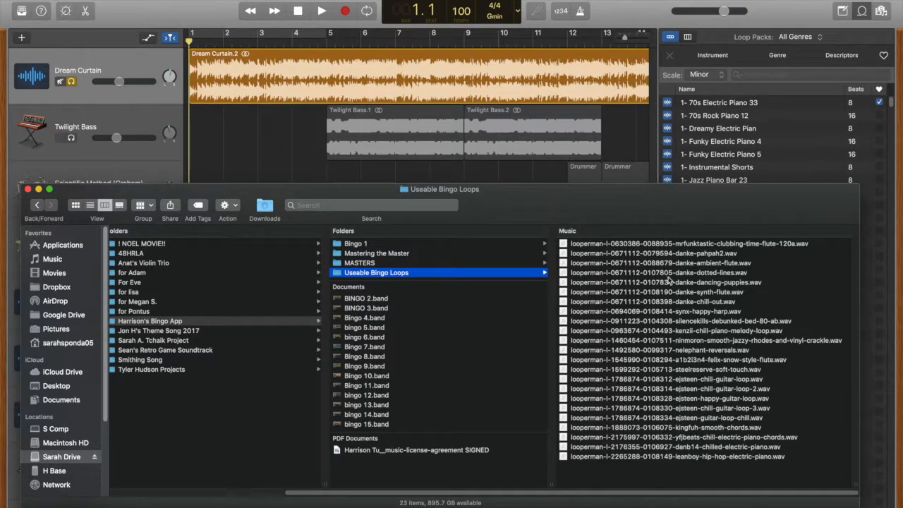
{"action": "left_click_drag", "start_coordinate": [633, 205], "coordinate": [623, 204]}
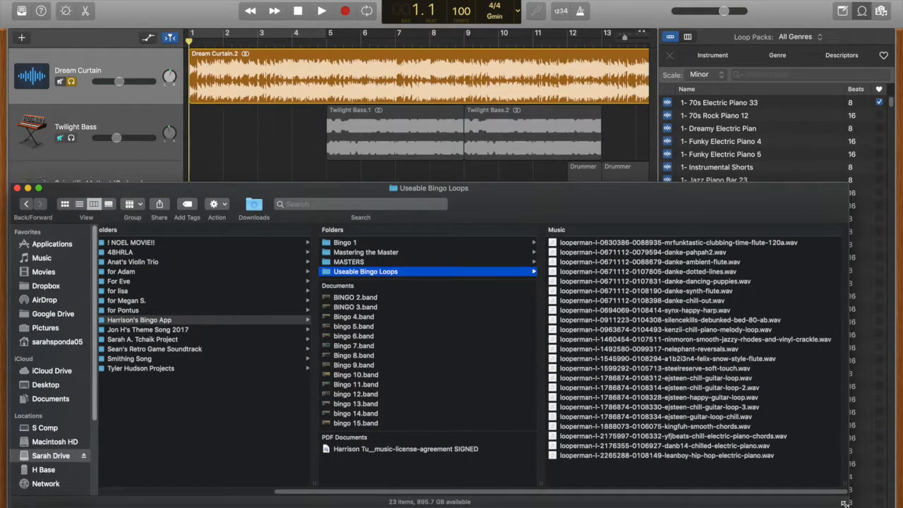
{"action": "left_click_drag", "start_coordinate": [844, 503], "coordinate": [860, 501]}
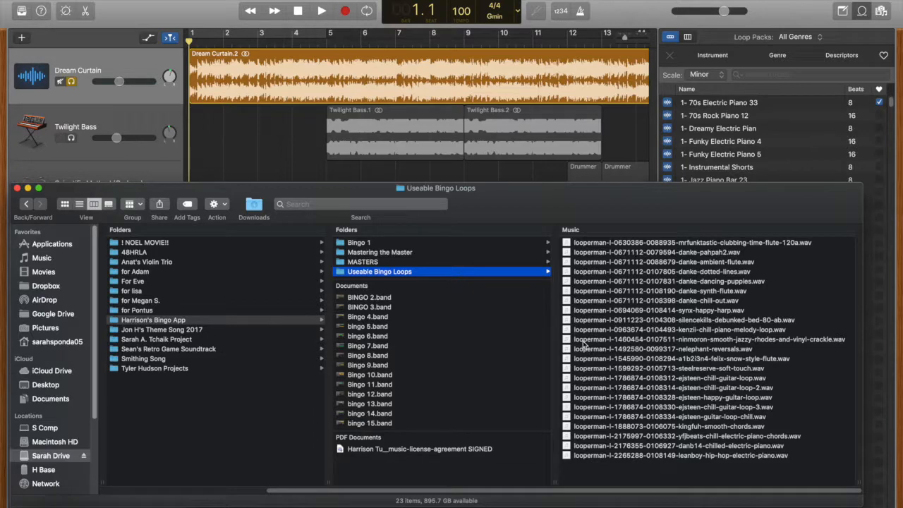
{"action": "left_click_drag", "start_coordinate": [642, 208], "coordinate": [647, 206]}
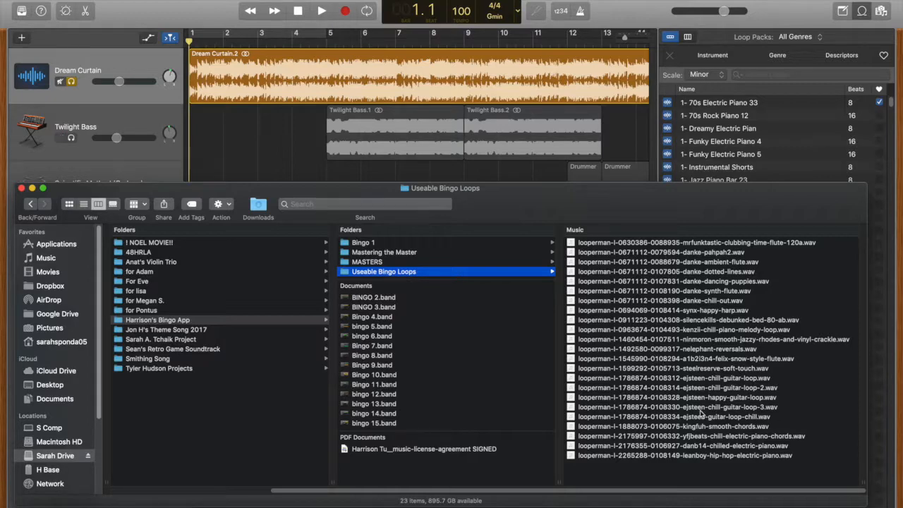
{"action": "left_click", "coordinate": [186, 14]}
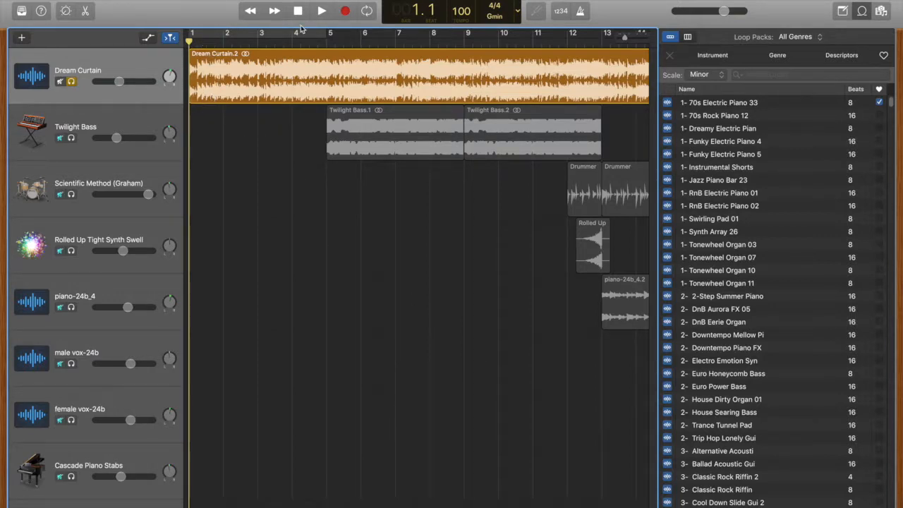
- Listen to the soloed Dream Curtain track from bar 1 to about bar 11
{"action": "key", "text": "space"}
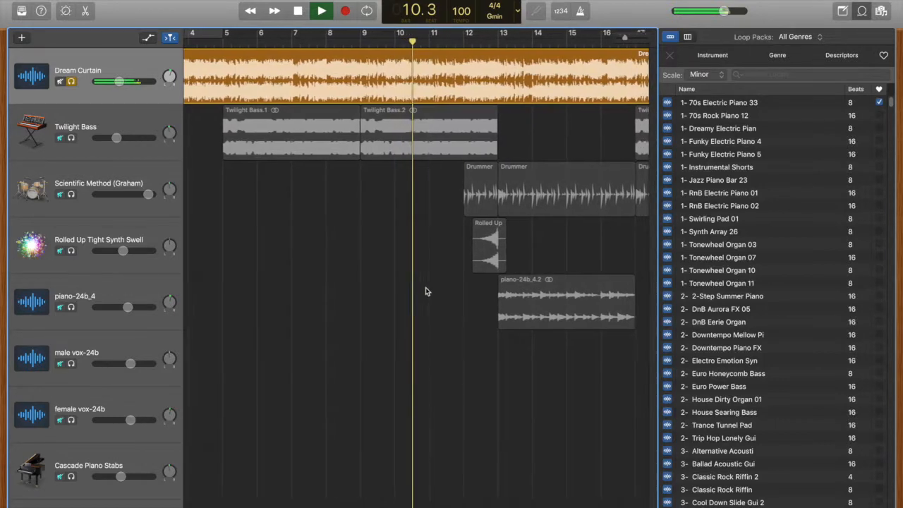
{"action": "key", "text": "space"}
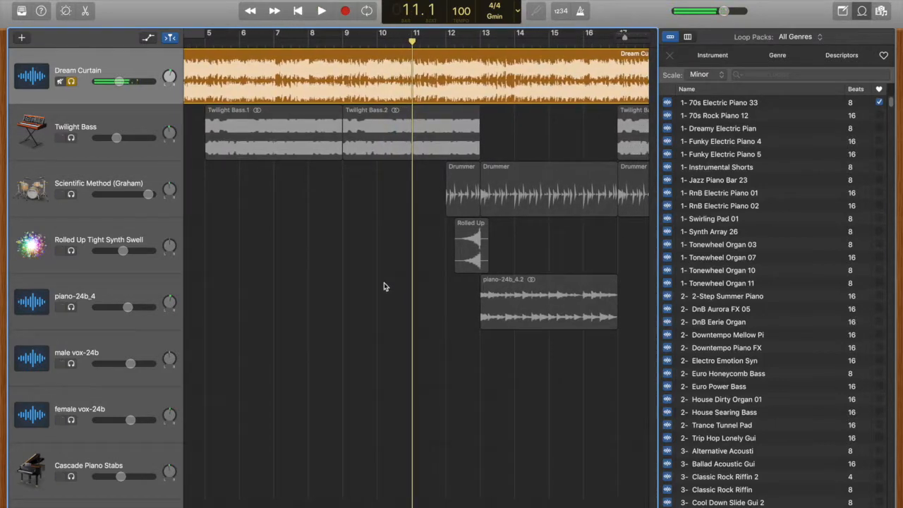
- Listen to the sparse section of the soloed Dream Curtain track from bar 29 to about bar 31
{"action": "scroll", "coordinate": [384, 279], "scroll_direction": "right", "scroll_amount": 10}
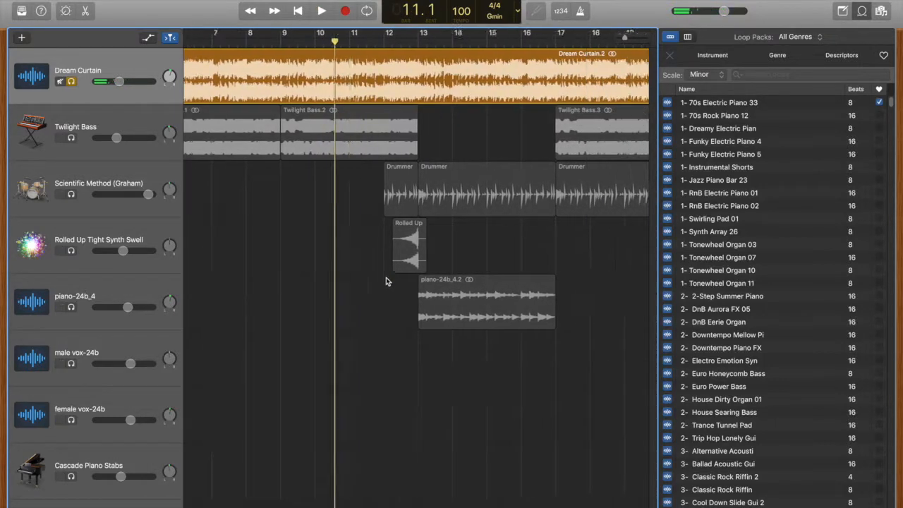
{"action": "scroll", "coordinate": [385, 272], "scroll_direction": "right", "scroll_amount": 5}
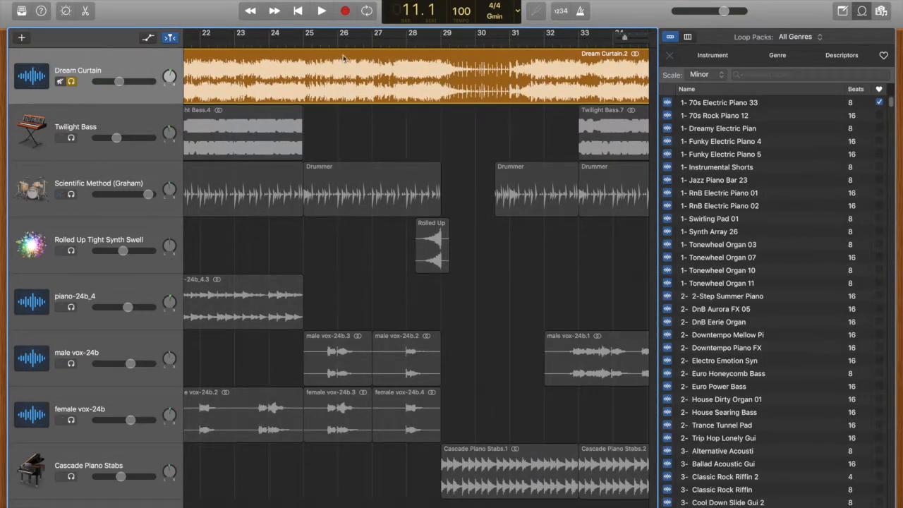
{"action": "left_click", "coordinate": [440, 41]}
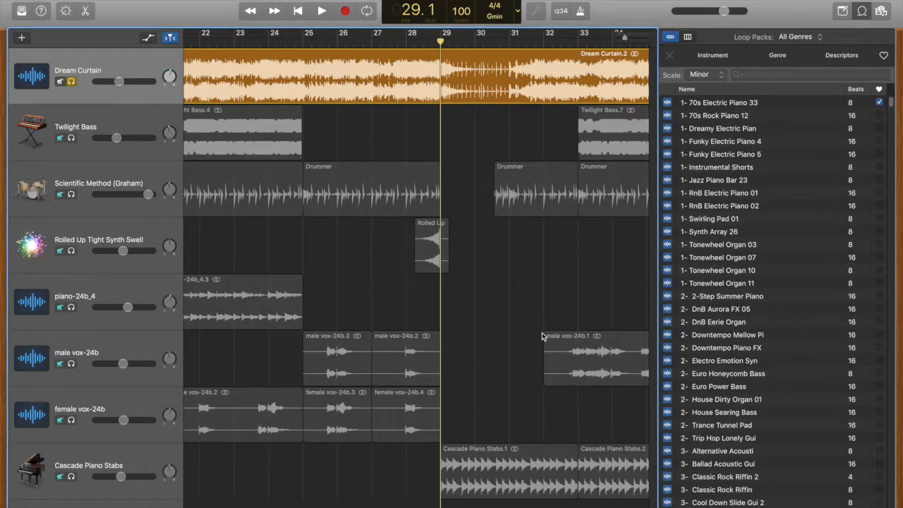
{"action": "key", "text": "space"}
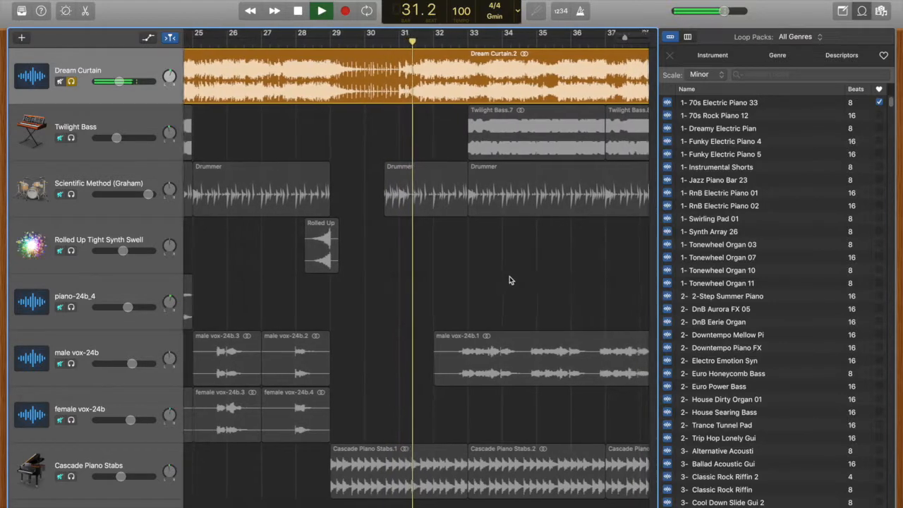
{"action": "key", "text": "space"}
- Move the second Dream Curtain region to about bar 63 and back against the first region's end at bar 57
{"action": "scroll", "coordinate": [493, 279], "scroll_direction": "right", "scroll_amount": 5}
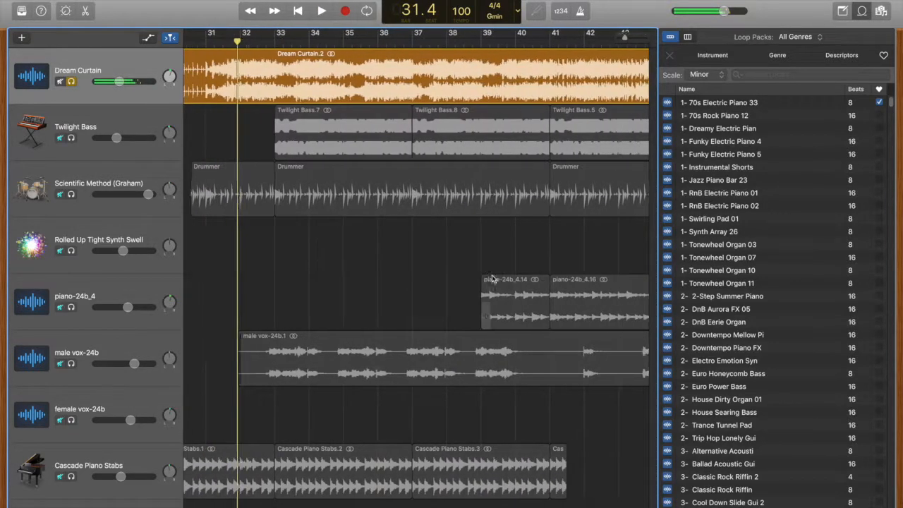
{"action": "scroll", "coordinate": [492, 276], "scroll_direction": "right", "scroll_amount": 15}
{"action": "scroll", "coordinate": [493, 273], "scroll_direction": "right", "scroll_amount": 1}
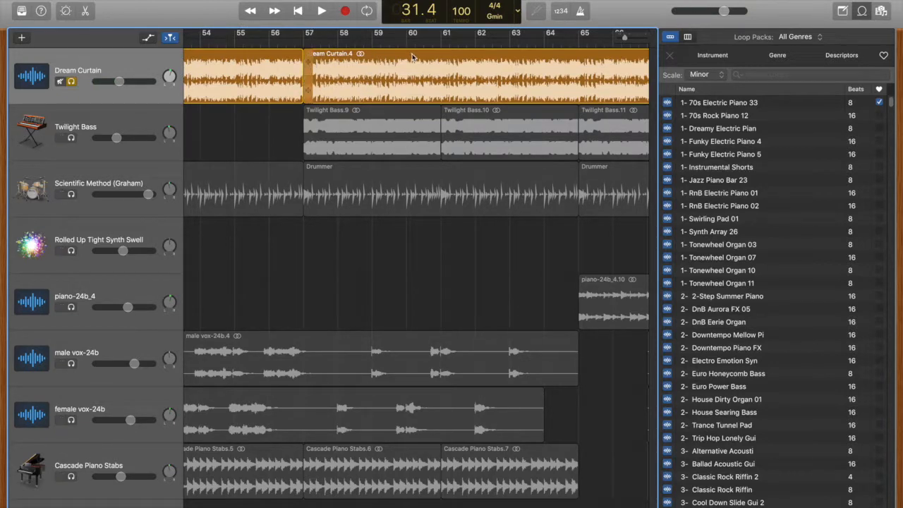
{"action": "left_click_drag", "start_coordinate": [465, 56], "coordinate": [642, 55]}
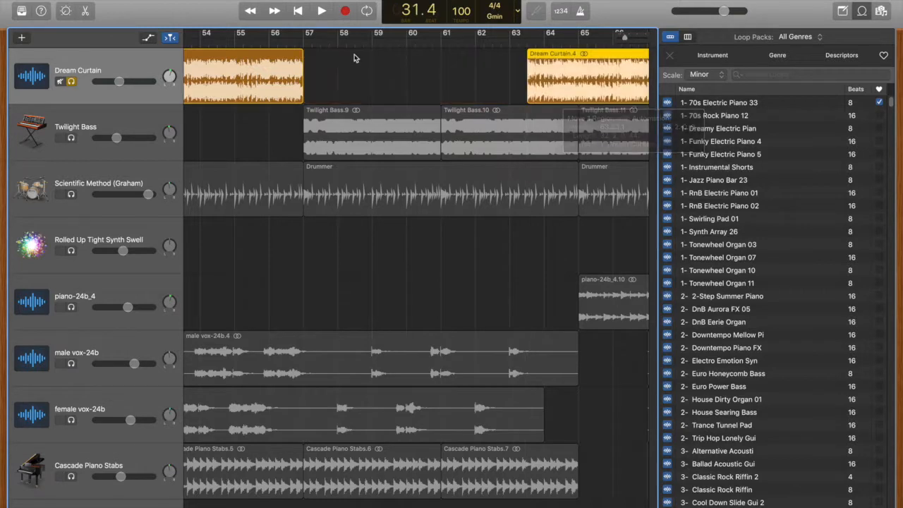
{"action": "mouse_move", "coordinate": [302, 97]}
{"action": "left_mouse_down"}
{"action": "mouse_move", "coordinate": [438, 91]}
{"action": "mouse_move", "coordinate": [305, 101]}
{"action": "left_mouse_up"}
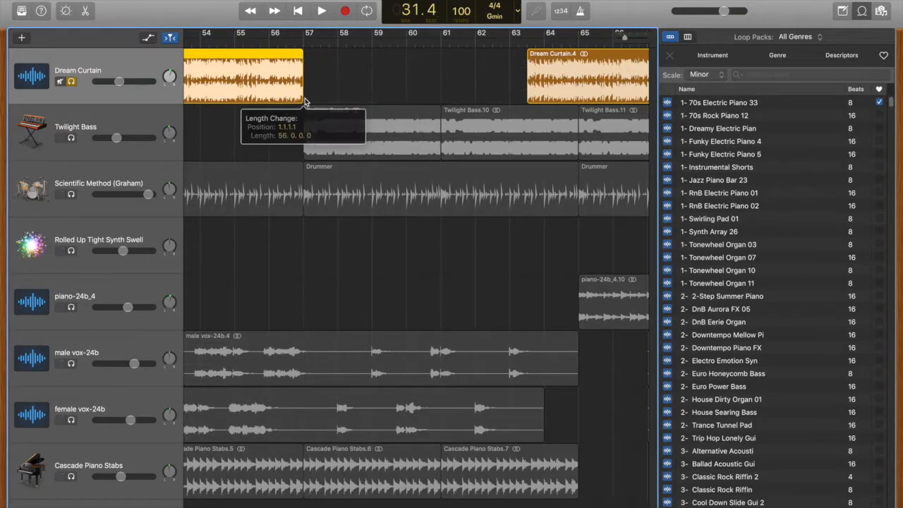
{"action": "scroll", "coordinate": [596, 268], "scroll_direction": "right", "scroll_amount": 10}
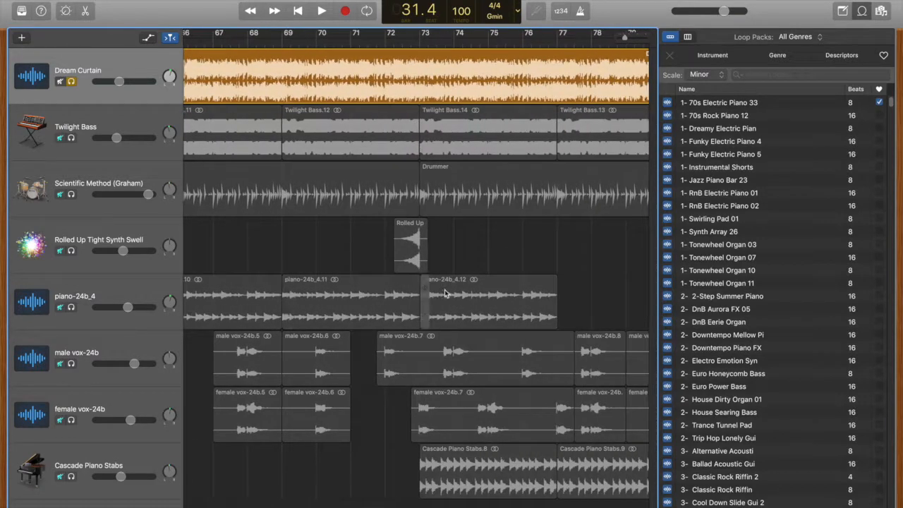
{"action": "scroll", "coordinate": [444, 289], "scroll_direction": "left", "scroll_amount": 10}
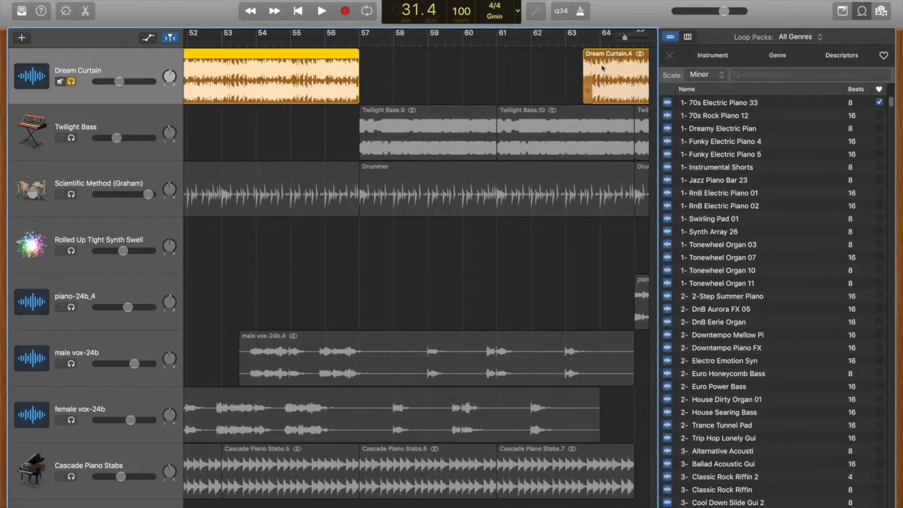
{"action": "left_click_drag", "start_coordinate": [611, 56], "coordinate": [388, 70]}
- Examine the Dream Curtain track through its fade-out near bar 89 and return to the start of the song
{"action": "scroll", "coordinate": [527, 189], "scroll_direction": "right", "scroll_amount": 15}
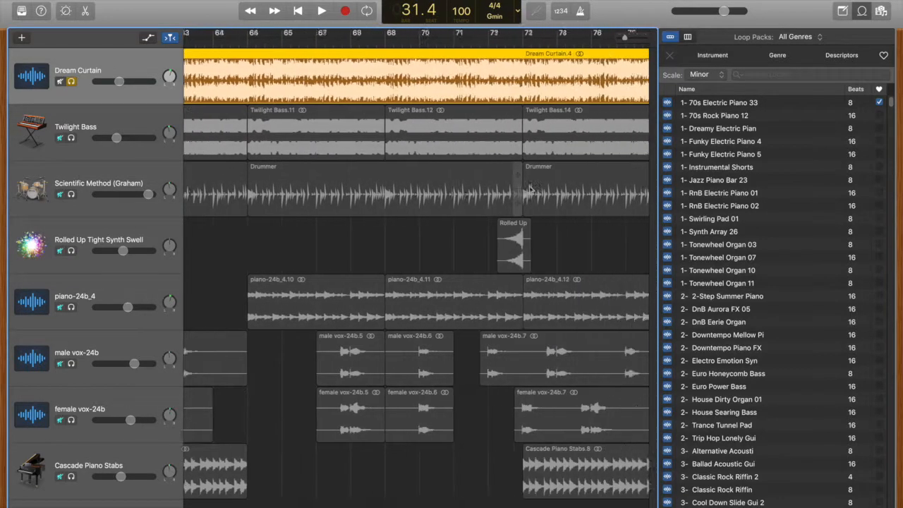
{"action": "scroll", "coordinate": [528, 189], "scroll_direction": "right", "scroll_amount": 10}
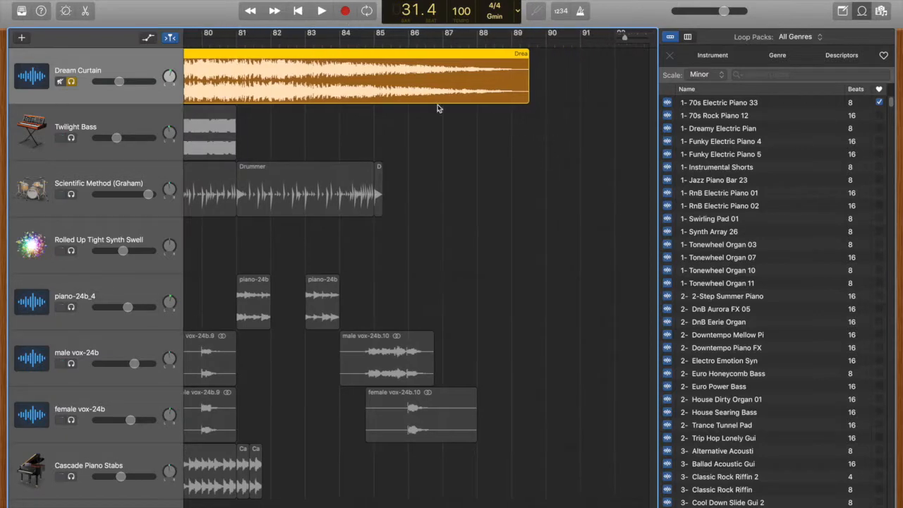
{"action": "scroll", "coordinate": [418, 255], "scroll_direction": "left", "scroll_amount": 10}
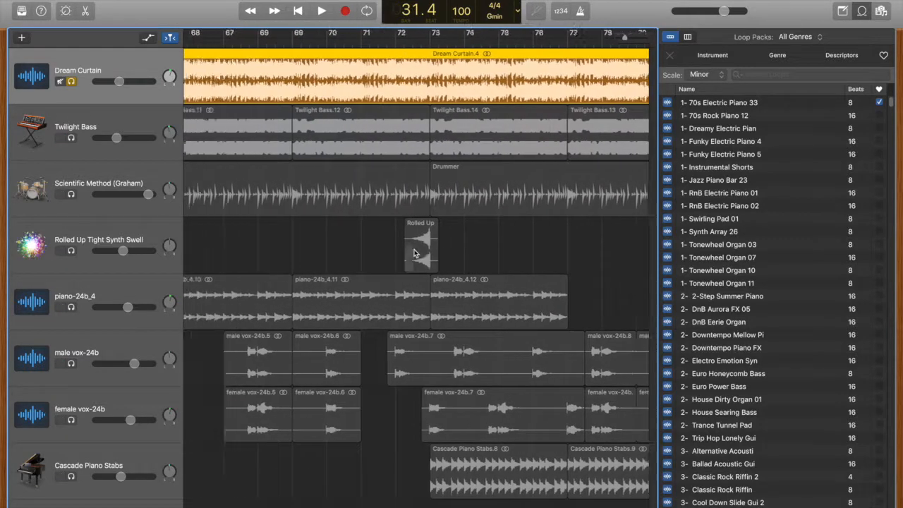
{"action": "scroll", "coordinate": [412, 249], "scroll_direction": "left", "scroll_amount": 20}
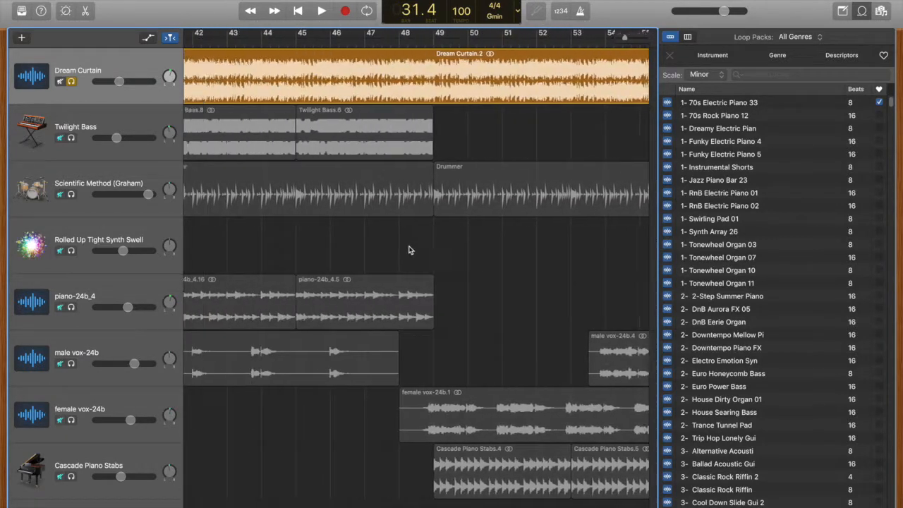
{"action": "scroll", "coordinate": [409, 250], "scroll_direction": "left", "scroll_amount": 20}
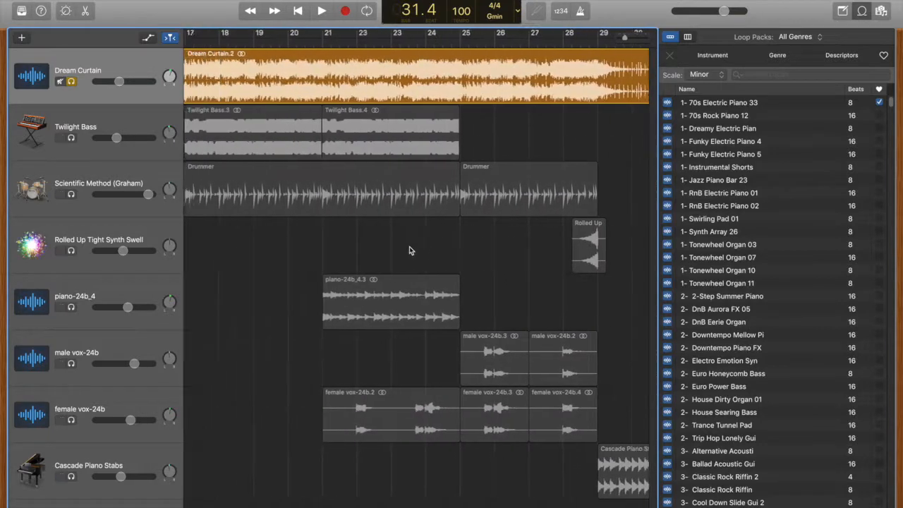
{"action": "scroll", "coordinate": [408, 248], "scroll_direction": "left", "scroll_amount": 12}
- Listen to the soloed Dream Curtain track's opening bars and stop playback just after bar 5
{"action": "left_click", "coordinate": [375, 249]}
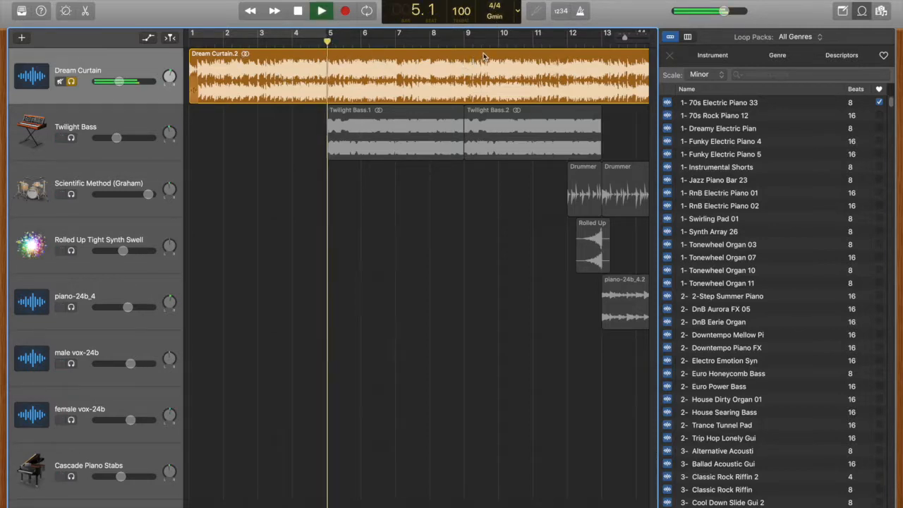
{"action": "key", "text": "space"}
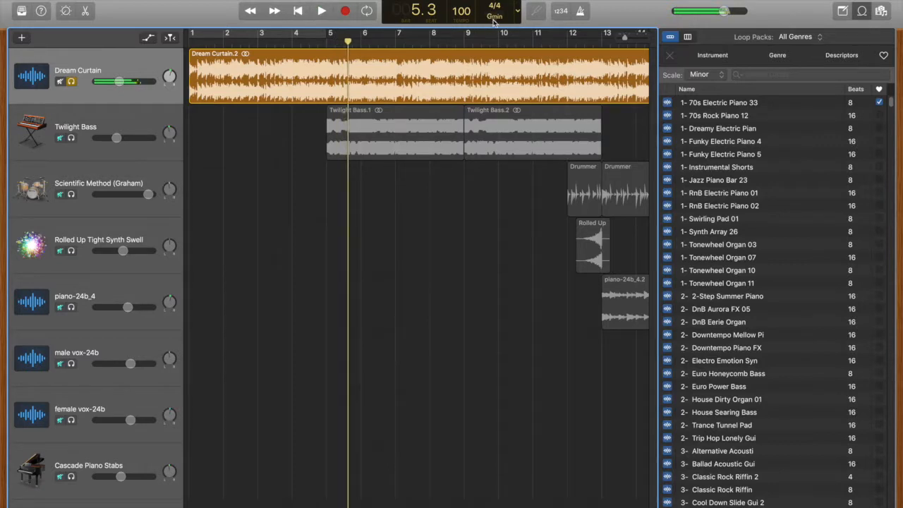
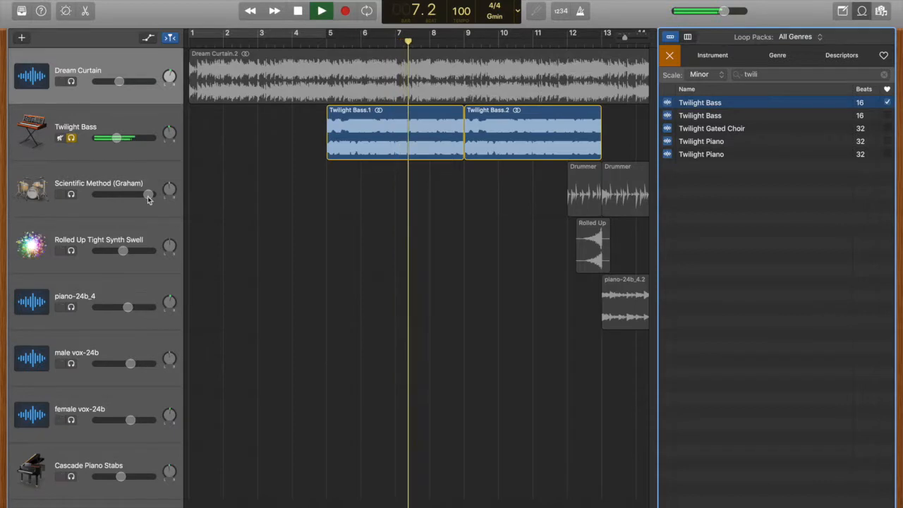
- Solo the Dream Curtain track alongside Twilight Bass and listen to the two together until about bar 11
{"action": "key", "text": "space"}
{"action": "left_click", "coordinate": [170, 38]}
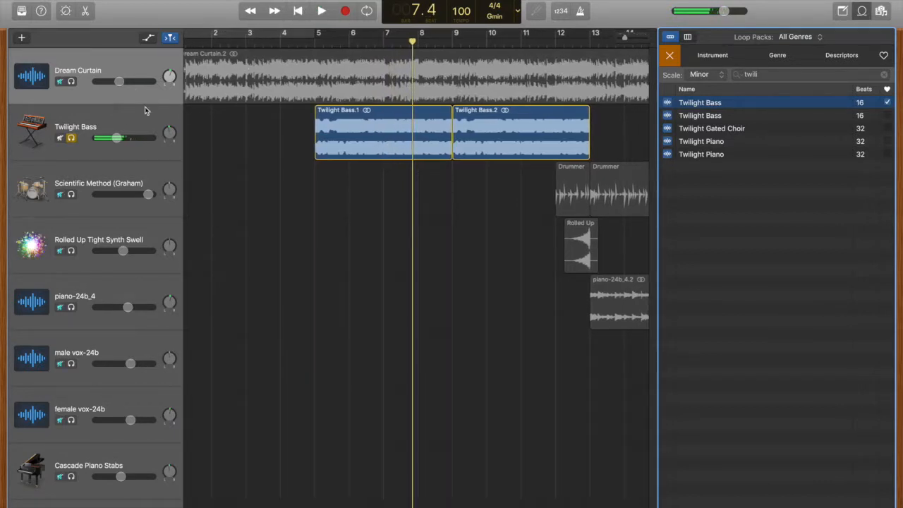
{"action": "left_click", "coordinate": [72, 90]}
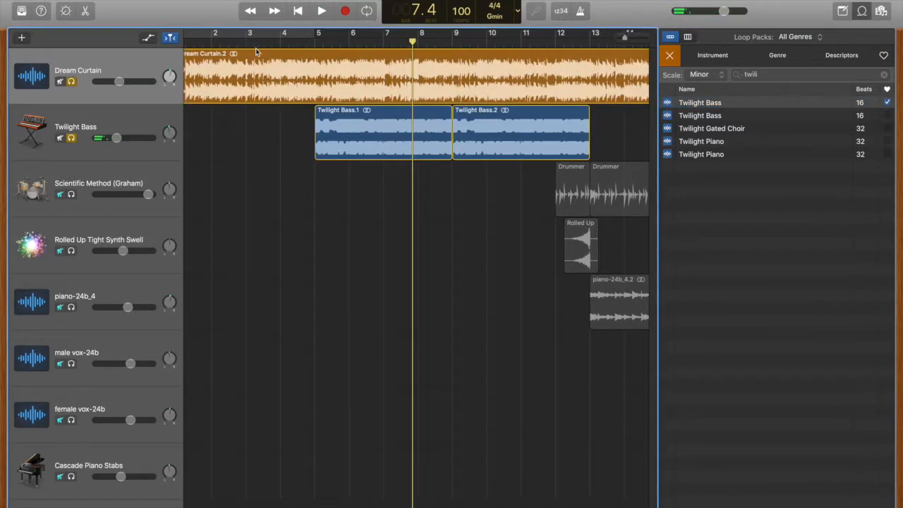
{"action": "key", "text": "space"}
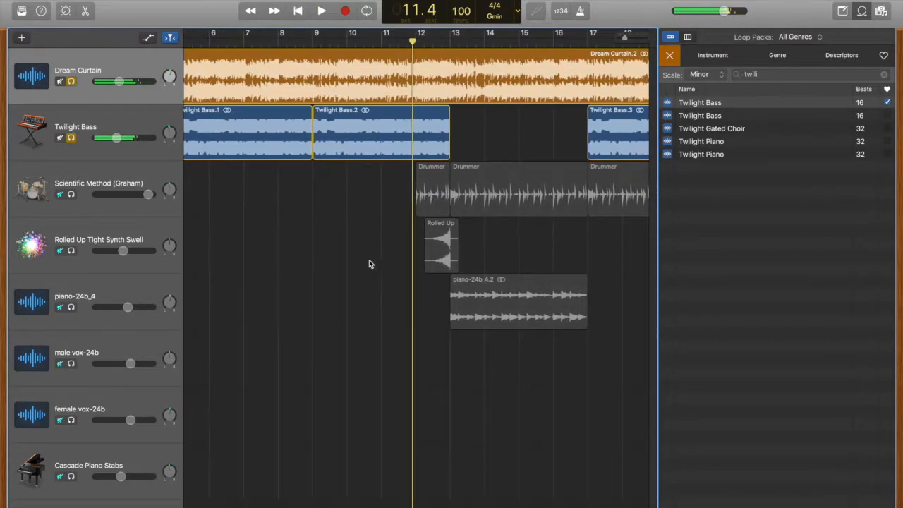
- Stop playback, turn off solo on the Dream Curtain and Twilight Bass tracks, and return the playhead to the song's start
{"action": "key", "text": "space"}
{"action": "scroll", "coordinate": [328, 259], "scroll_direction": "left", "scroll_amount": 5}
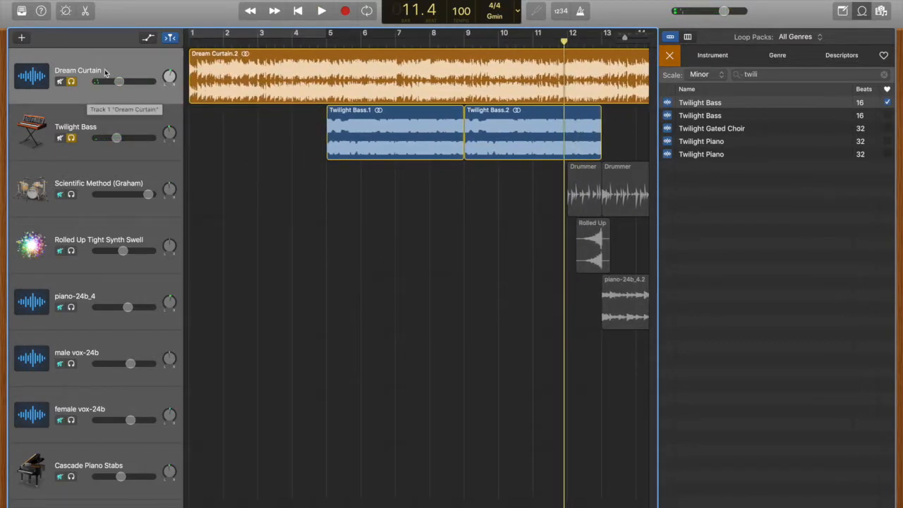
{"action": "left_click", "coordinate": [71, 82]}
{"action": "left_click", "coordinate": [71, 138]}
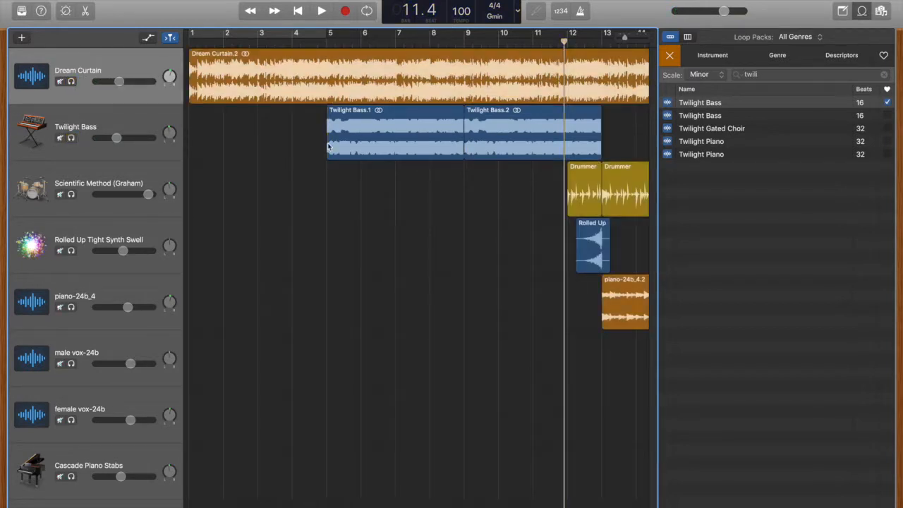
{"action": "key", "text": "Return"}
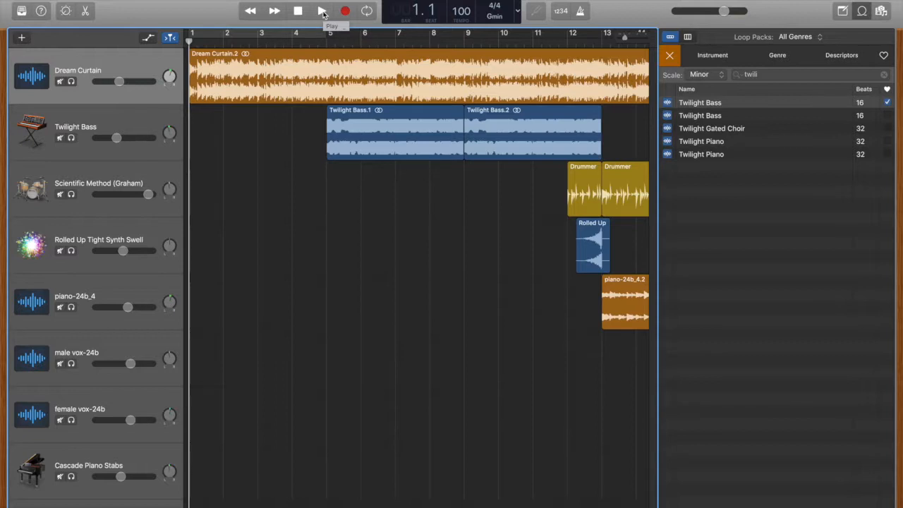
- Select the Scientific Method drum track and open its Drummer regions in the editor
{"action": "scroll", "coordinate": [466, 224], "scroll_direction": "right", "scroll_amount": 3}
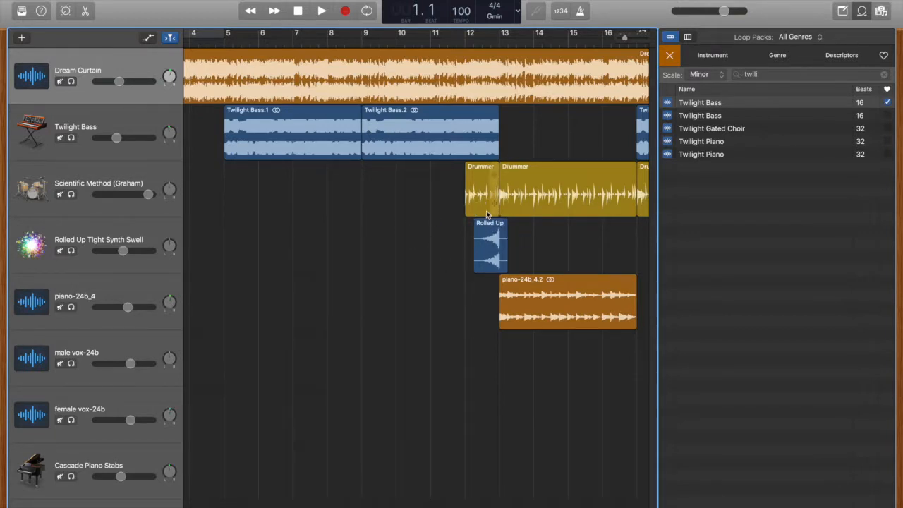
{"action": "left_click", "coordinate": [116, 175]}
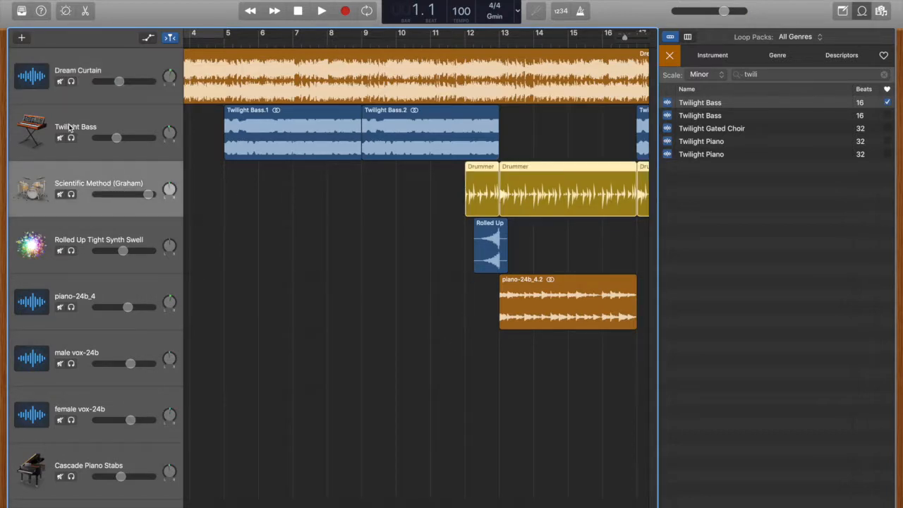
{"action": "scroll", "coordinate": [365, 283], "scroll_direction": "right", "scroll_amount": 10}
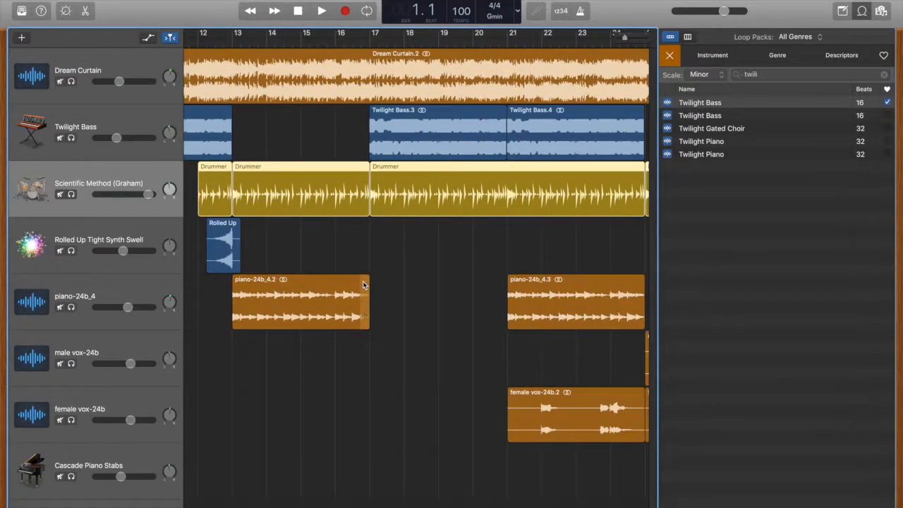
{"action": "scroll", "coordinate": [365, 283], "scroll_direction": "left", "scroll_amount": 2}
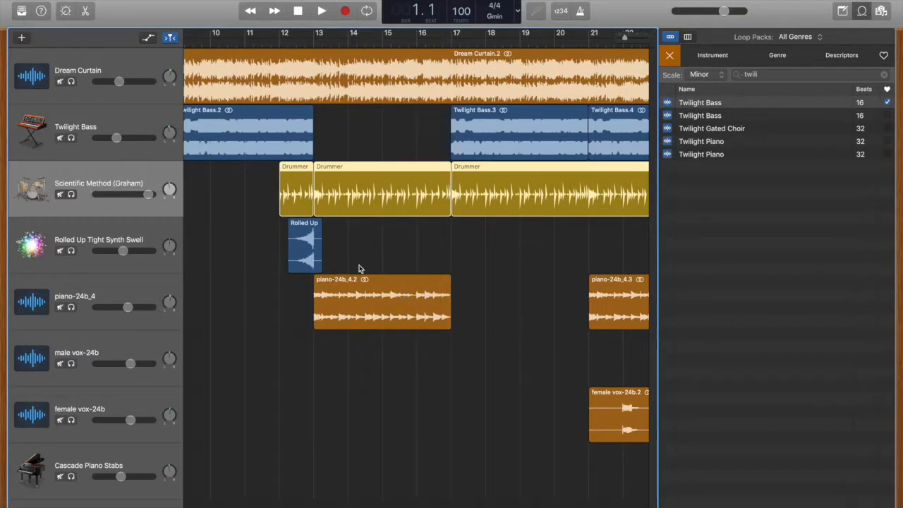
{"action": "double_click", "coordinate": [360, 187]}
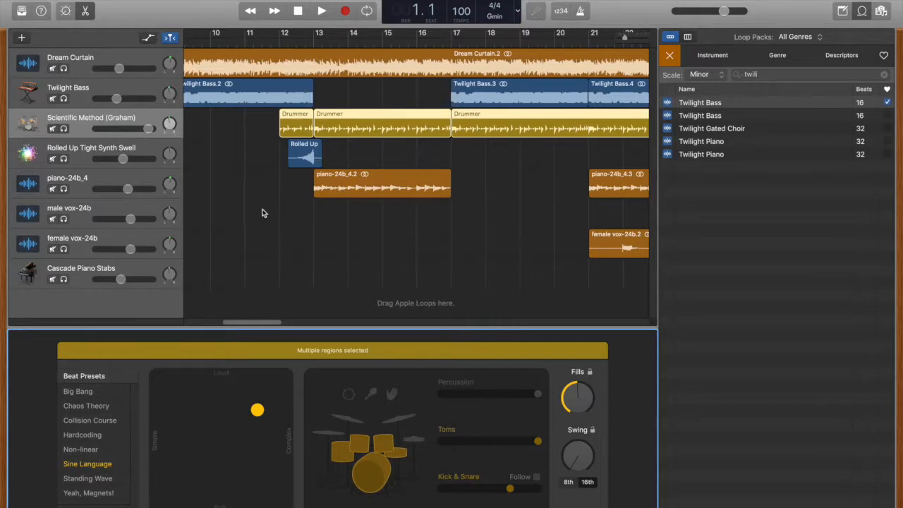
- Compare the Drummer settings of the short region at bar 12 with those of the region starting at bar 13
{"action": "left_click", "coordinate": [249, 126]}
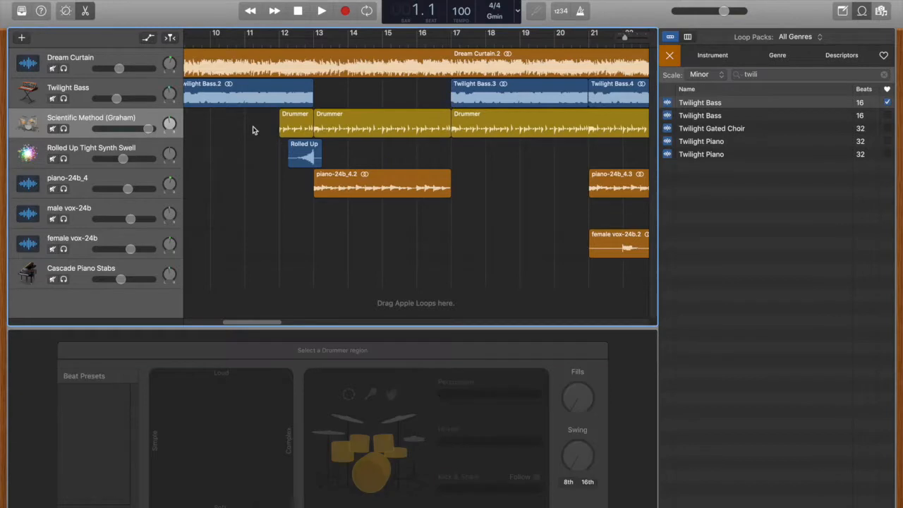
{"action": "left_click", "coordinate": [298, 123]}
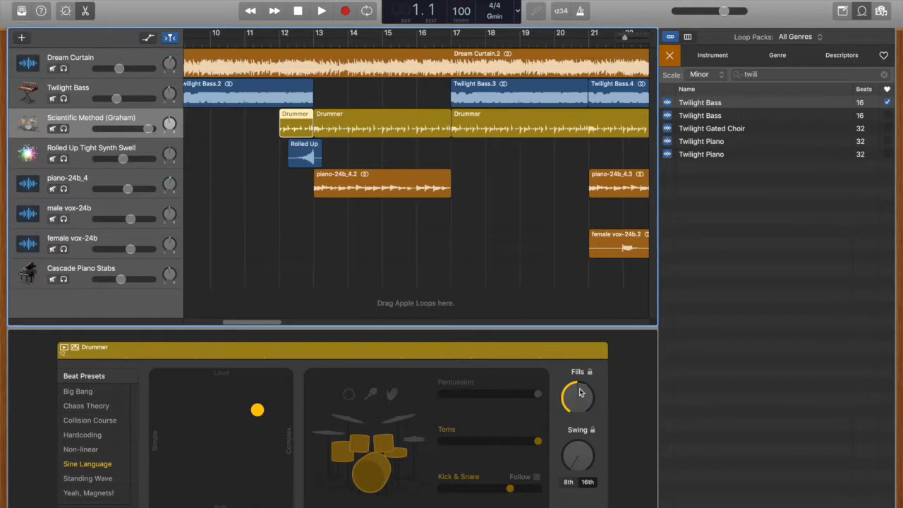
{"action": "scroll", "coordinate": [404, 168], "scroll_direction": "right", "scroll_amount": 3}
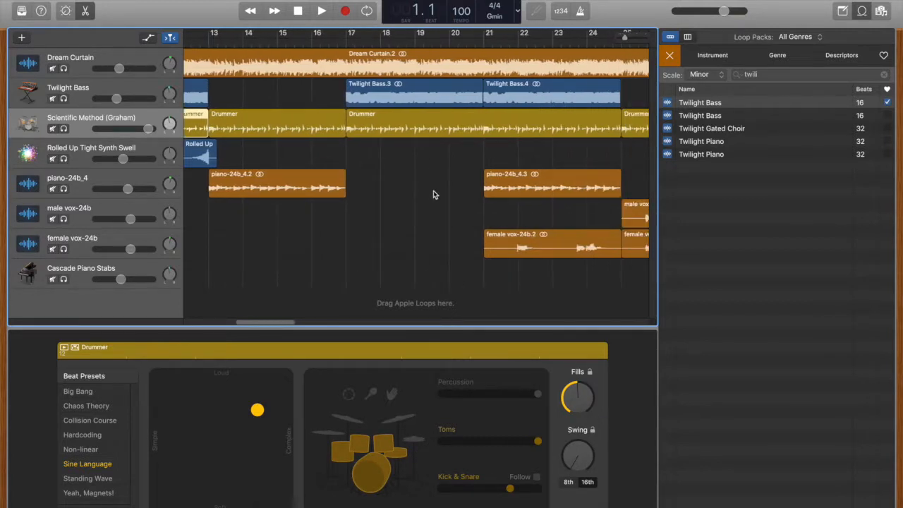
{"action": "scroll", "coordinate": [433, 189], "scroll_direction": "right", "scroll_amount": 9}
{"action": "scroll", "coordinate": [433, 185], "scroll_direction": "left", "scroll_amount": 7}
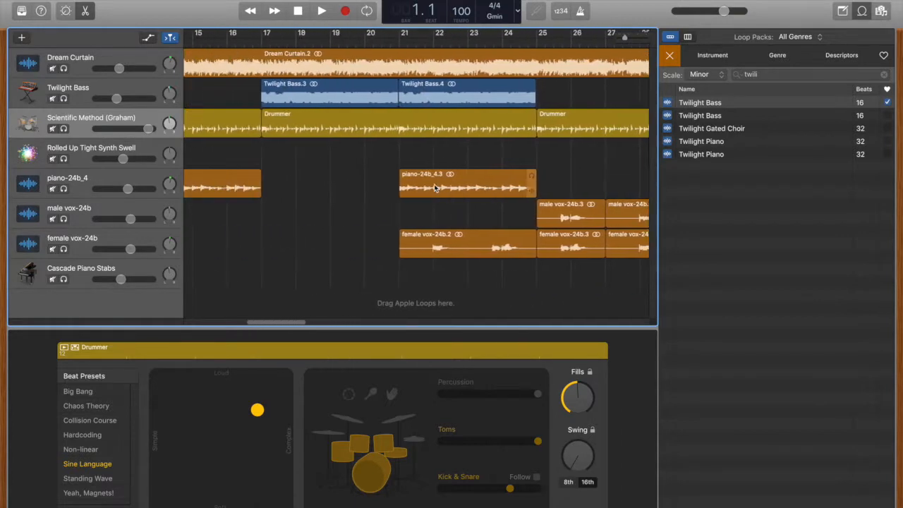
{"action": "scroll", "coordinate": [435, 188], "scroll_direction": "left", "scroll_amount": 5}
{"action": "left_click", "coordinate": [353, 131]}
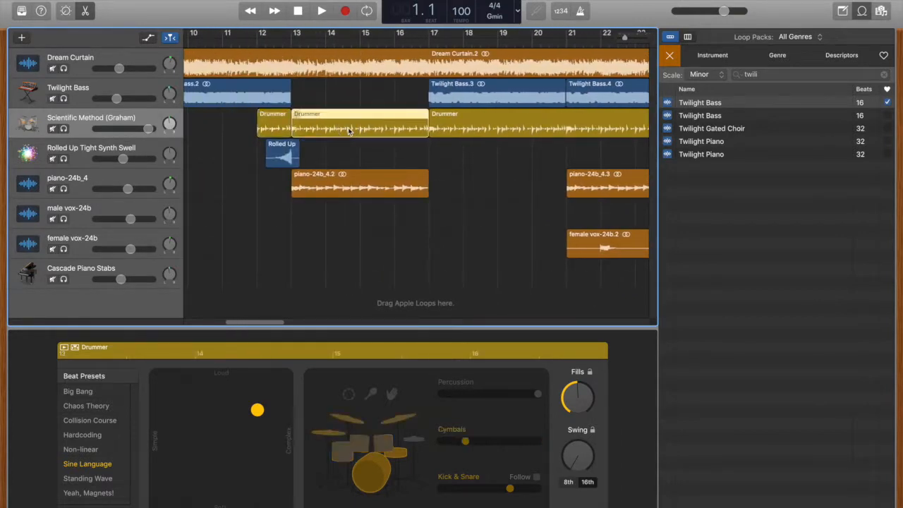
{"action": "left_click", "coordinate": [263, 132]}
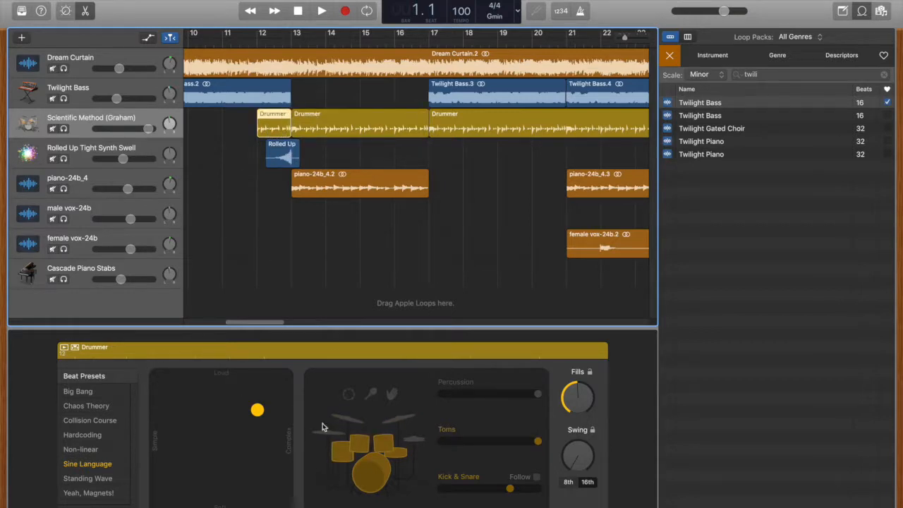
{"action": "mouse_move", "coordinate": [492, 496]}
{"action": "left_click", "coordinate": [326, 125]}
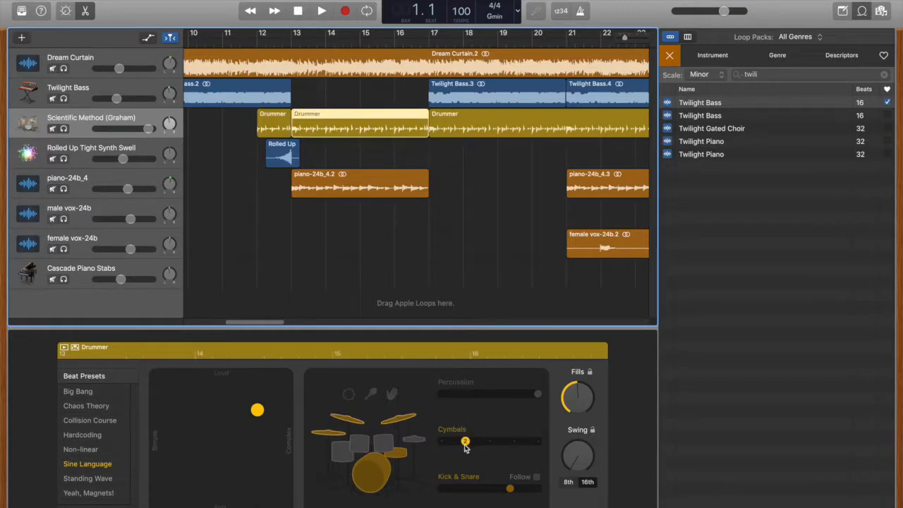
- Examine the Drummer presets and kit settings of the closing drum regions that start at bars 73, 81 and 85
{"action": "scroll", "coordinate": [423, 155], "scroll_direction": "right", "scroll_amount": 20}
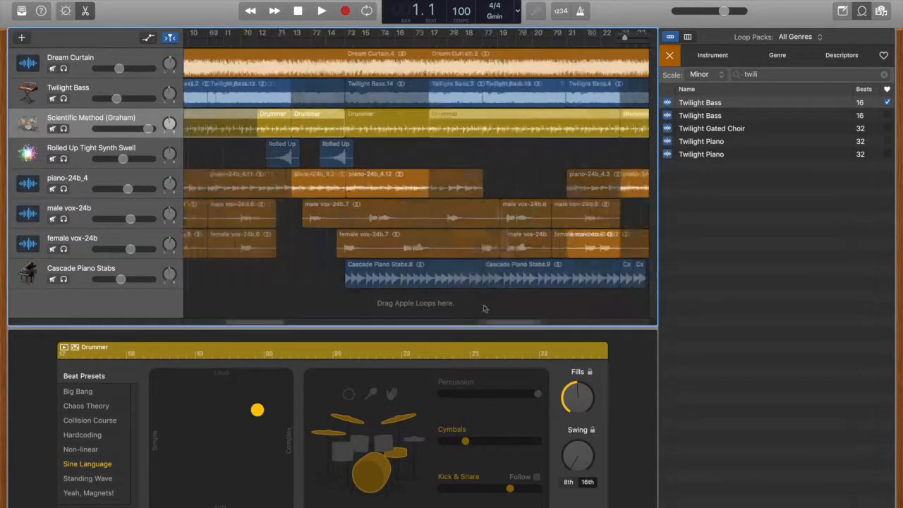
{"action": "scroll", "coordinate": [531, 208], "scroll_direction": "right", "scroll_amount": 3}
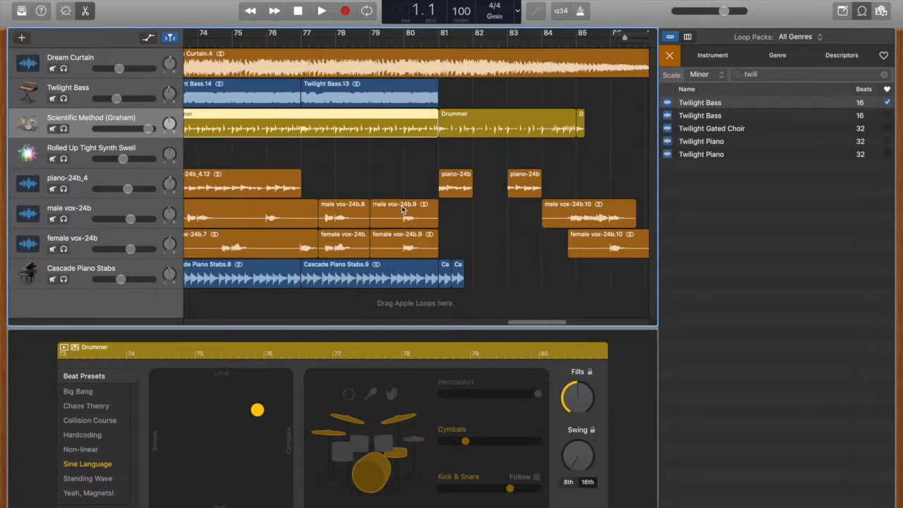
{"action": "left_click", "coordinate": [491, 127]}
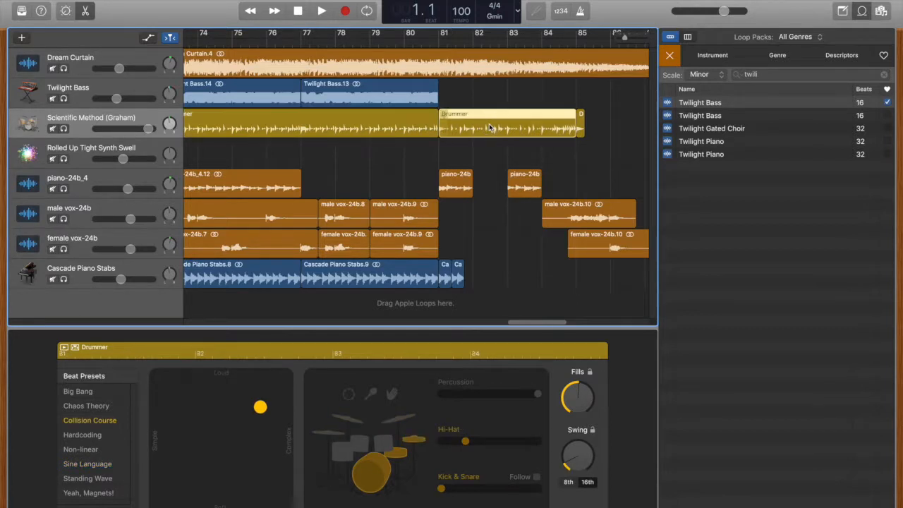
{"action": "left_click", "coordinate": [431, 125]}
{"action": "left_click", "coordinate": [475, 134]}
{"action": "left_click", "coordinate": [116, 462]}
{"action": "left_click", "coordinate": [504, 132]}
{"action": "left_click", "coordinate": [579, 134]}
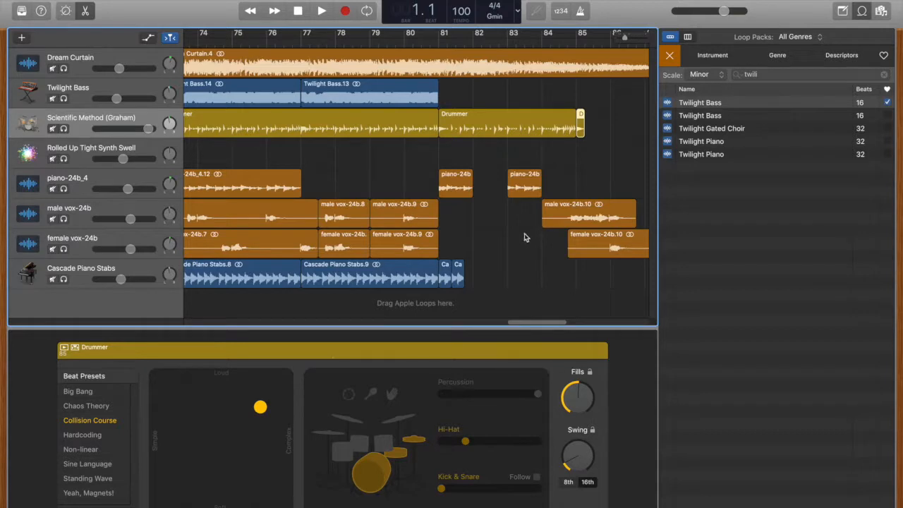
- Deselect the drum region and solo the Dream Curtain, Twilight Bass and Scientific Method tracks
{"action": "scroll", "coordinate": [462, 253], "scroll_direction": "left", "scroll_amount": 20}
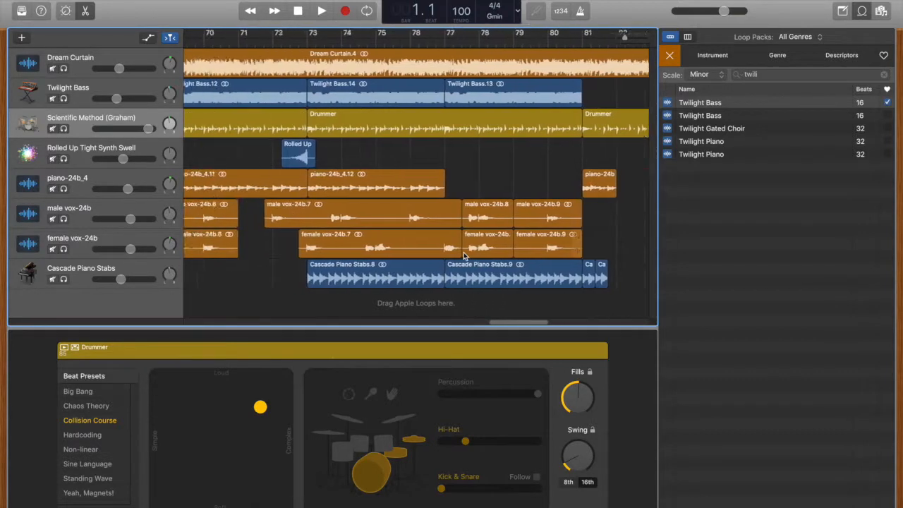
{"action": "left_click", "coordinate": [391, 160]}
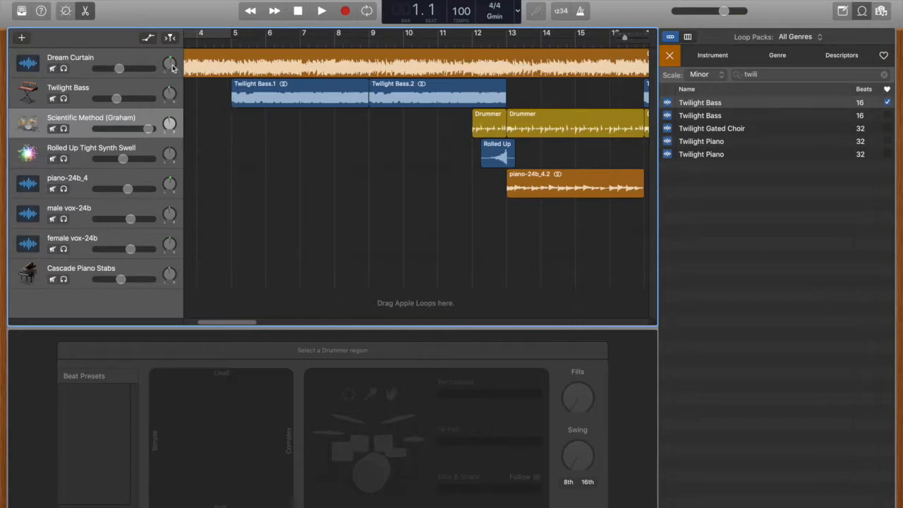
{"action": "left_click", "coordinate": [63, 69]}
{"action": "left_click", "coordinate": [63, 99]}
{"action": "left_click", "coordinate": [63, 129]}
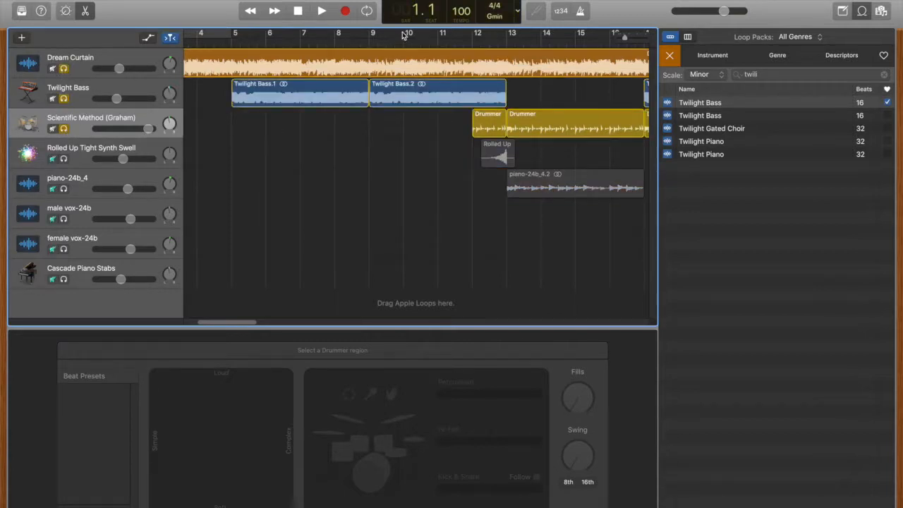
- Listen to the three soloed tracks together from bar 9 until about bar 26
{"action": "left_click", "coordinate": [370, 41]}
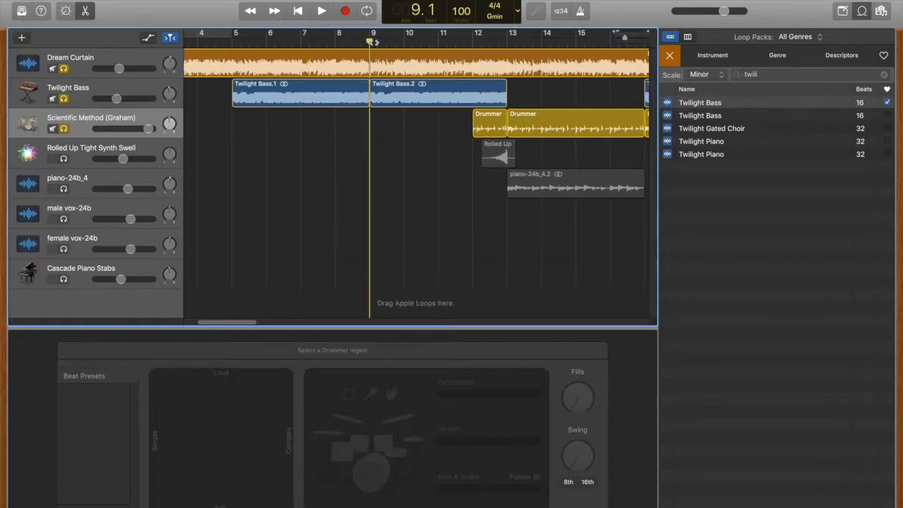
{"action": "key", "text": "space"}
{"action": "scroll", "coordinate": [629, 103], "scroll_direction": "left", "scroll_amount": 2}
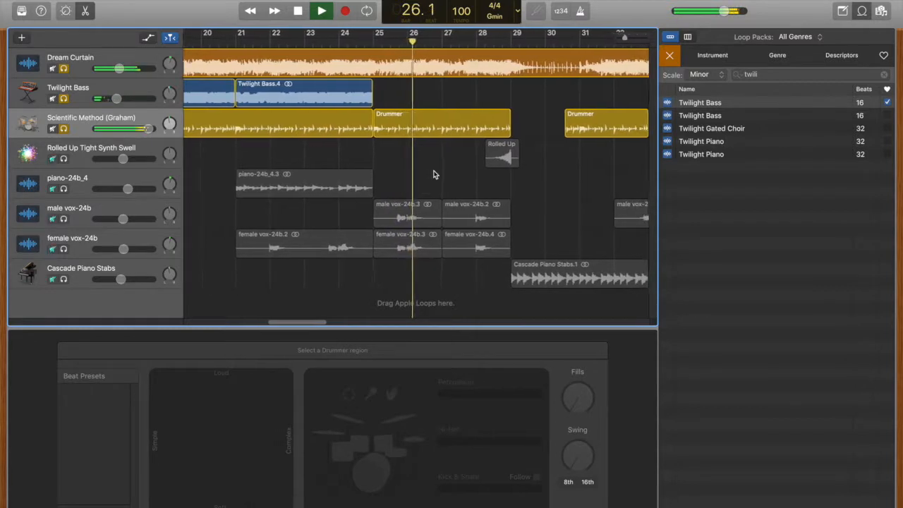
{"action": "key", "text": "space"}
- Solo only the Rolled Up Tight Synth Swell track, turning off solo on the drums, Twilight Bass and Dream Curtain
{"action": "scroll", "coordinate": [499, 251], "scroll_direction": "left", "scroll_amount": 10}
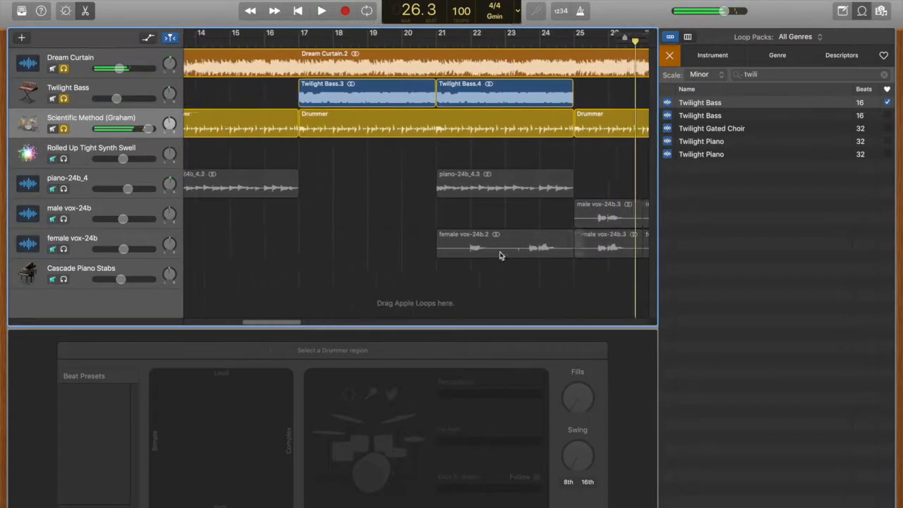
{"action": "scroll", "coordinate": [496, 247], "scroll_direction": "left", "scroll_amount": 3}
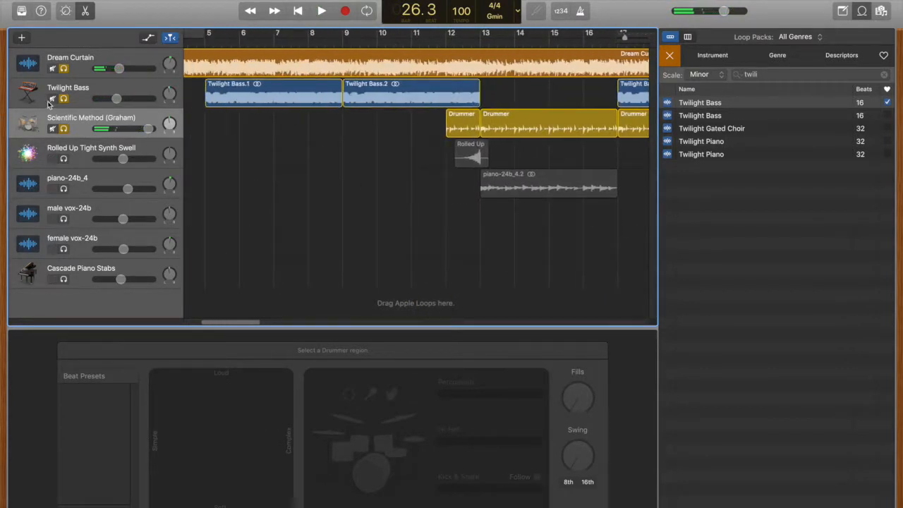
{"action": "left_click", "coordinate": [64, 160]}
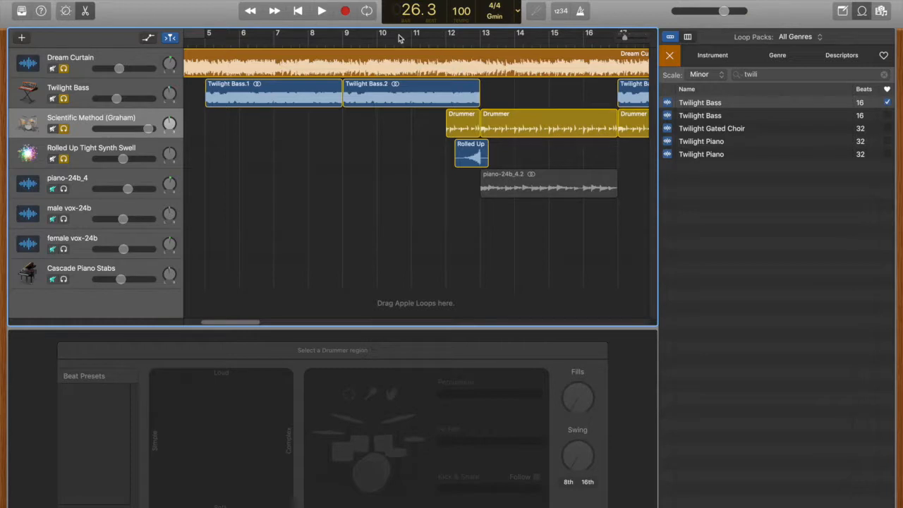
{"action": "left_click", "coordinate": [63, 129]}
{"action": "left_click", "coordinate": [63, 98]}
{"action": "left_click", "coordinate": [64, 69]}
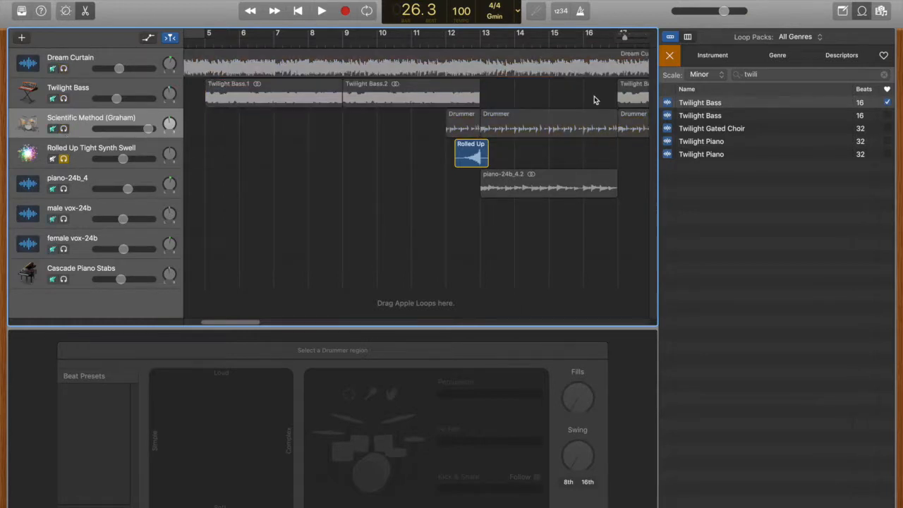
- Listen twice to the soloed synth swell from about bar 12 to bar 13
{"action": "left_click", "coordinate": [455, 42]}
{"action": "key", "text": "space"}
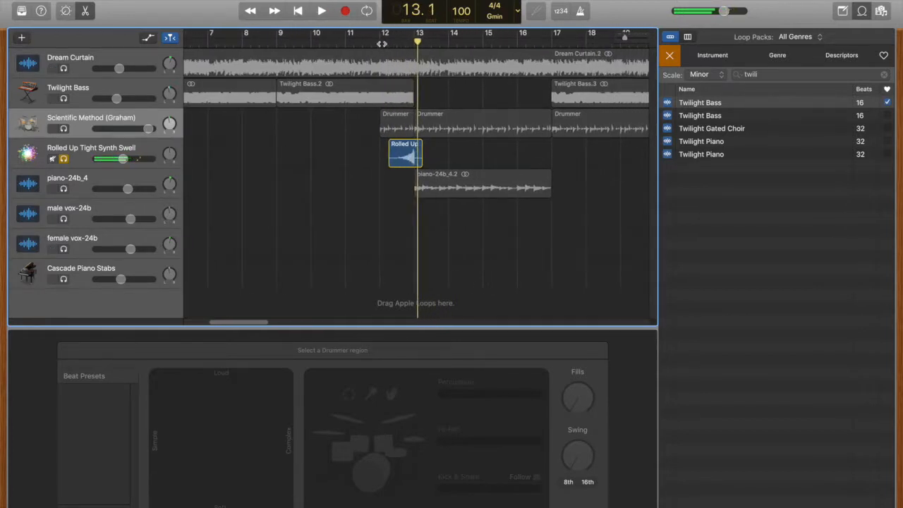
{"action": "key", "text": "space"}
{"action": "scroll", "coordinate": [495, 143], "scroll_direction": "left", "scroll_amount": 2}
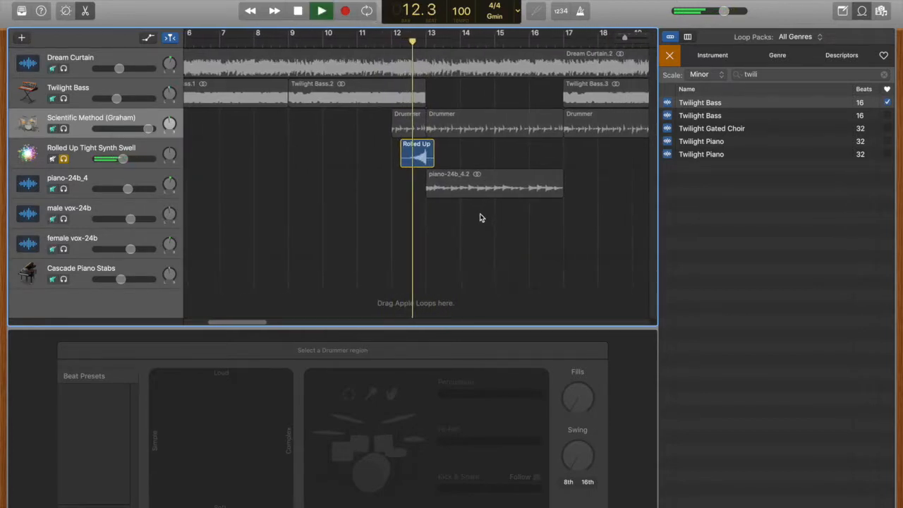
{"action": "key", "text": "space"}
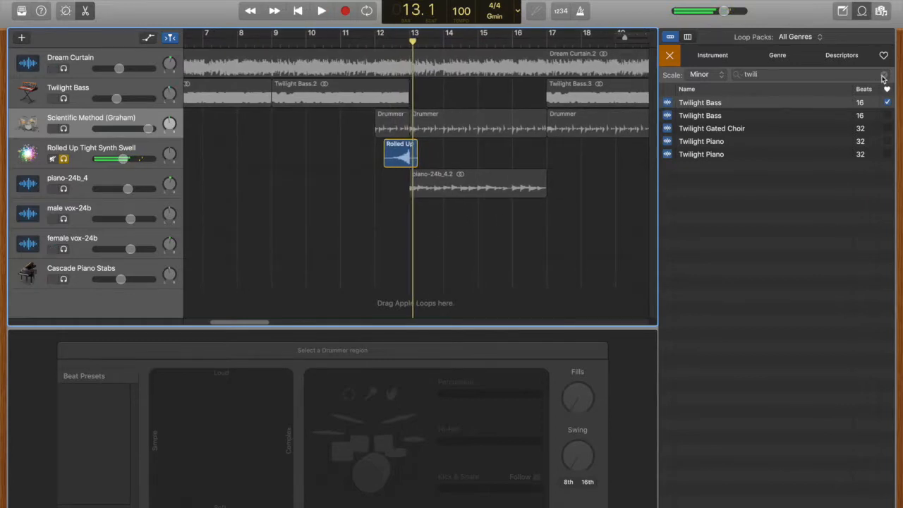
- Clear the loop search and solo the drums, Twilight Bass and Dream Curtain alongside the synth swell
{"action": "left_click", "coordinate": [882, 76]}
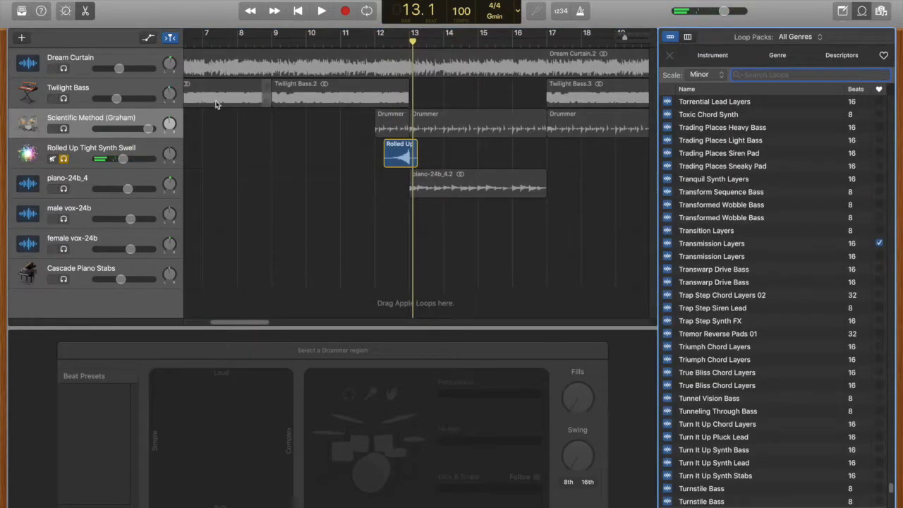
{"action": "left_click", "coordinate": [63, 129]}
{"action": "left_click", "coordinate": [63, 98]}
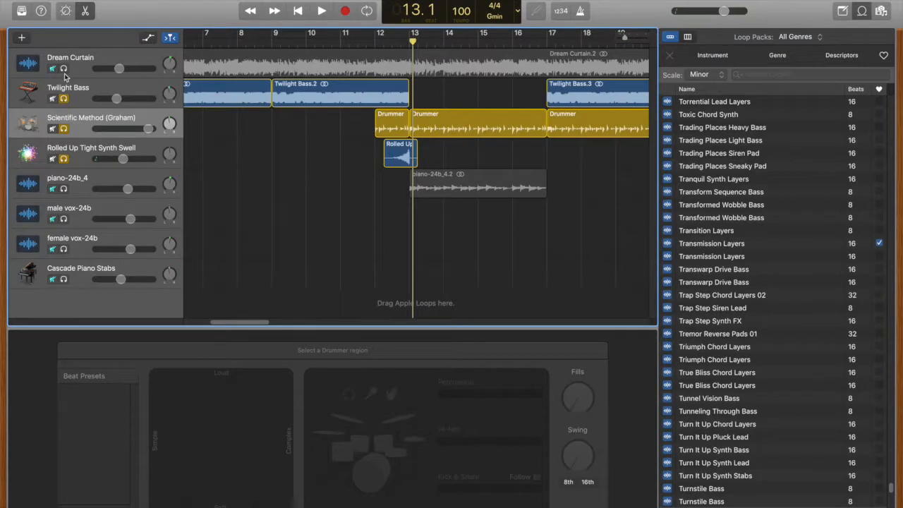
{"action": "left_click", "coordinate": [63, 69]}
- Listen to the four soloed tracks together from about bar 11 and stop playback just after bar 13
{"action": "left_click", "coordinate": [344, 42]}
{"action": "key", "text": "space"}
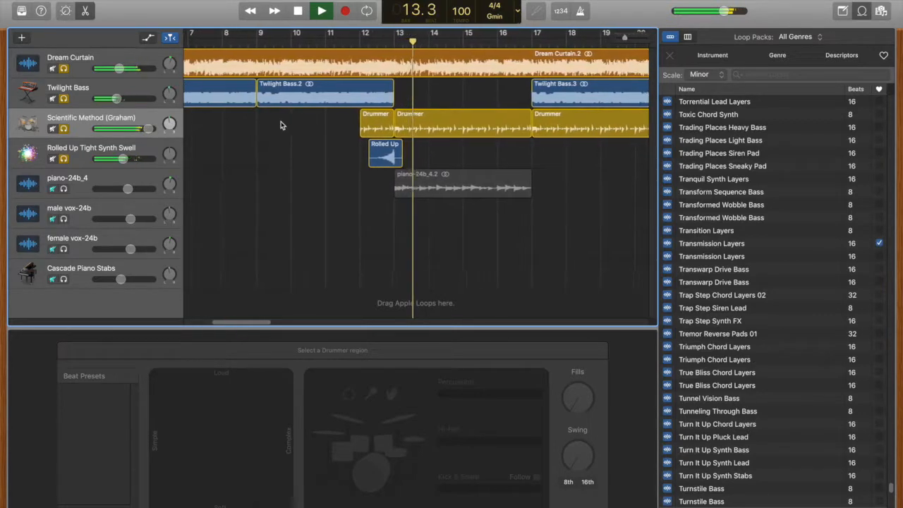
{"action": "key", "text": "space"}
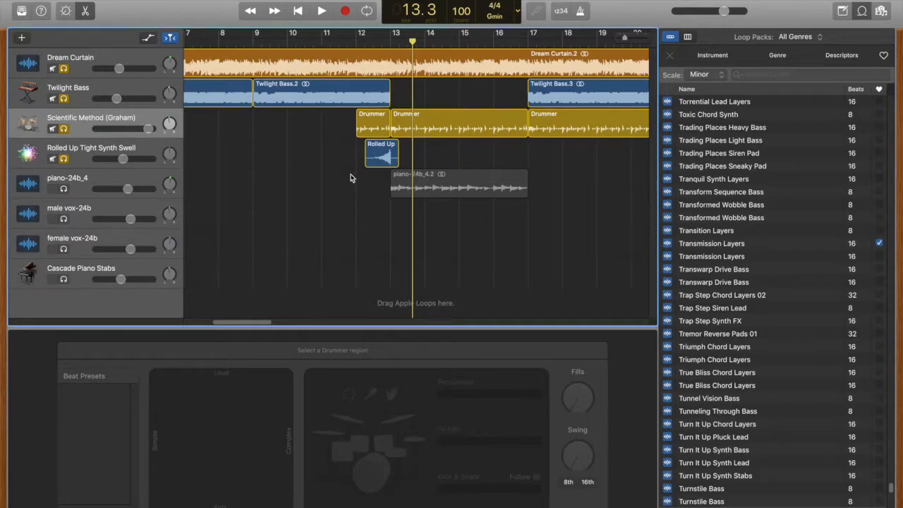
- Solo only the piano-24b_4 track, turning off solo on the other four tracks, with the playhead at bar 13
{"action": "left_click", "coordinate": [63, 190]}
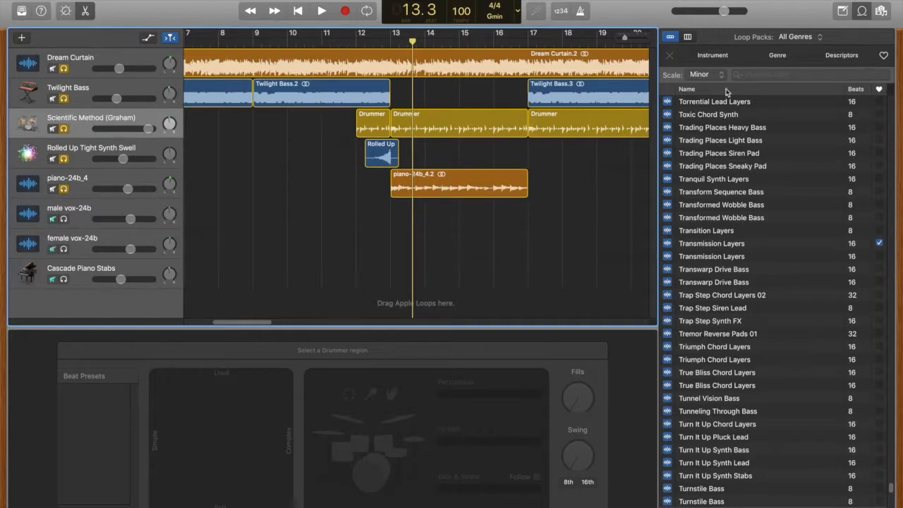
{"action": "left_click", "coordinate": [389, 44]}
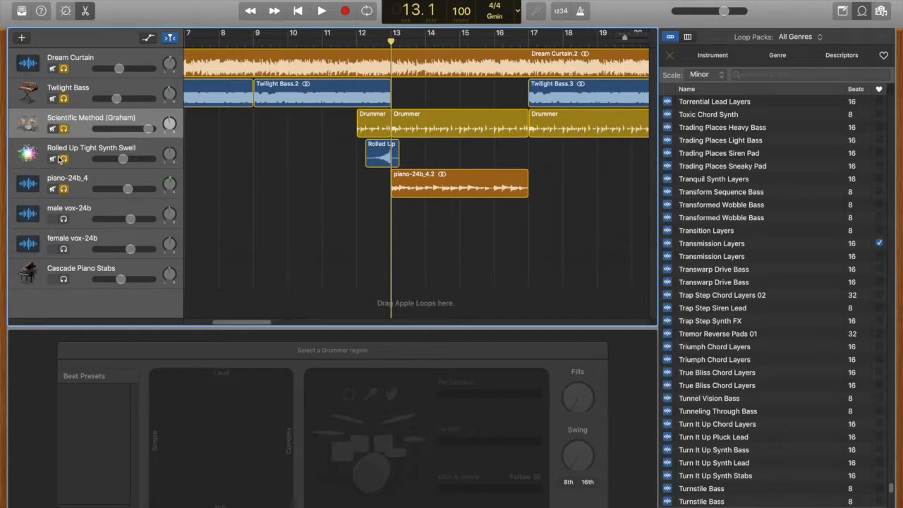
{"action": "left_click", "coordinate": [63, 129]}
{"action": "left_click", "coordinate": [63, 99]}
{"action": "left_click", "coordinate": [63, 69]}
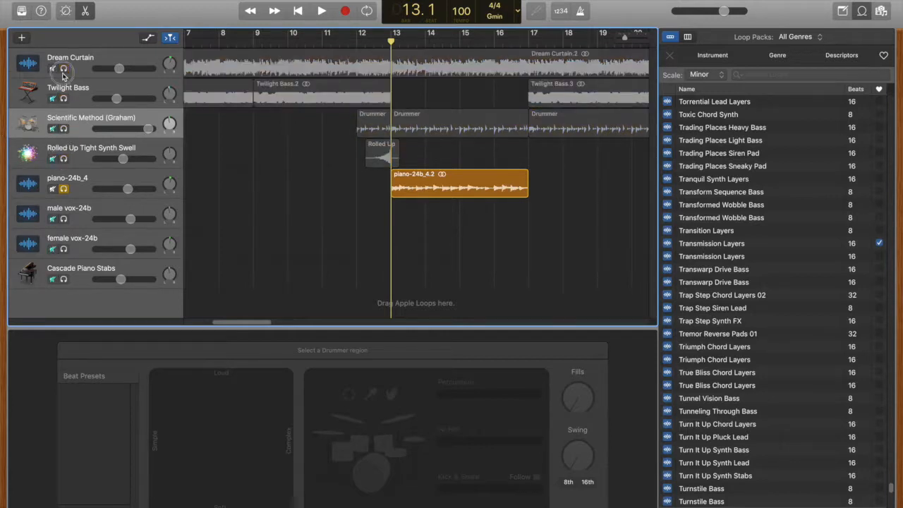
- Listen to the soloed piano from bar 13 to just after bar 17, and hide the Drummer editor
{"action": "key", "text": "space"}
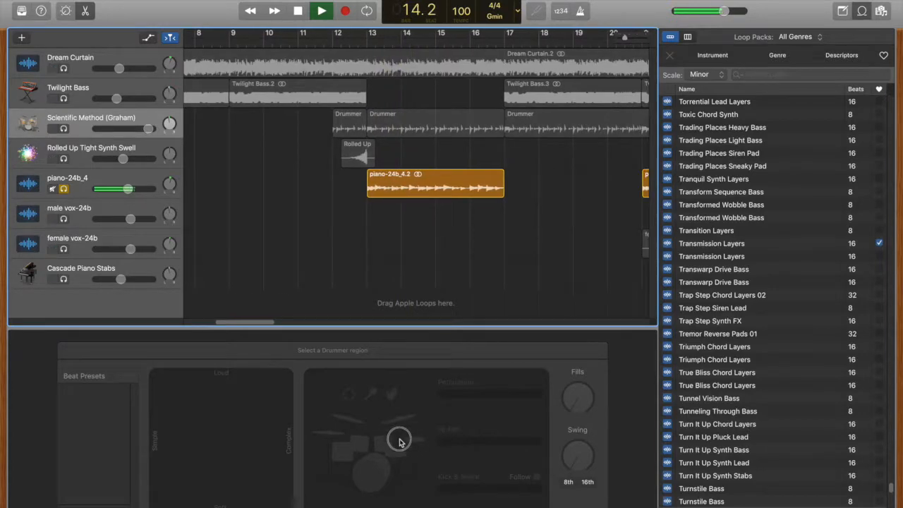
{"action": "key", "text": "e"}
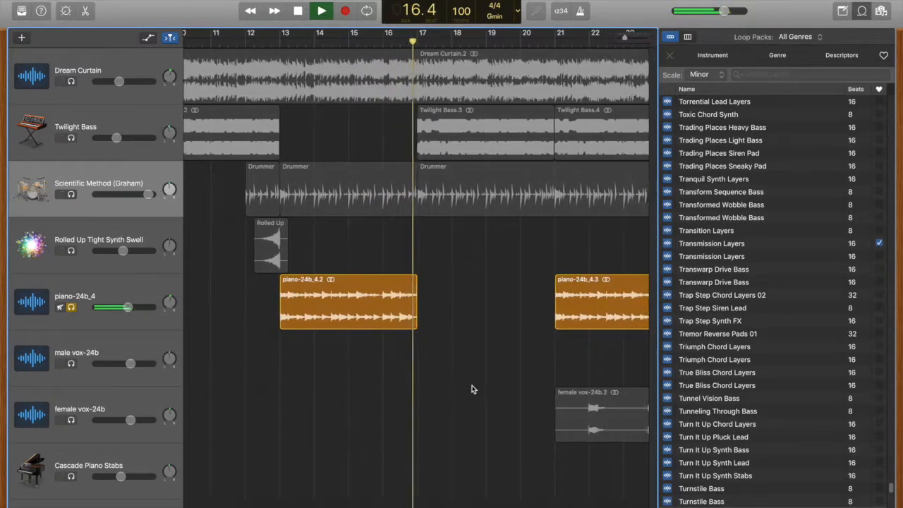
{"action": "key", "text": "space"}
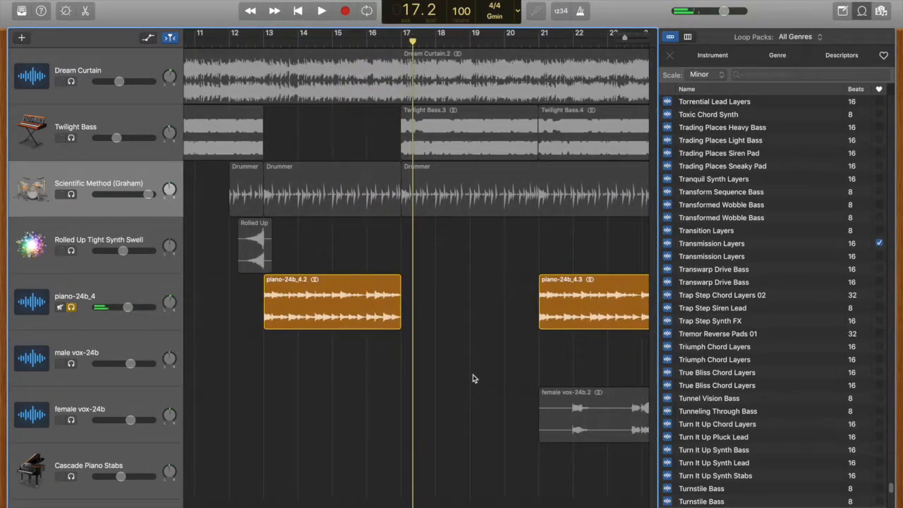
- Listen to the beginning of the second piano-24b_4 region from bar 21 and stop at about bar 22
{"action": "scroll", "coordinate": [474, 379], "scroll_direction": "right", "scroll_amount": 6}
{"action": "left_click", "coordinate": [334, 41]}
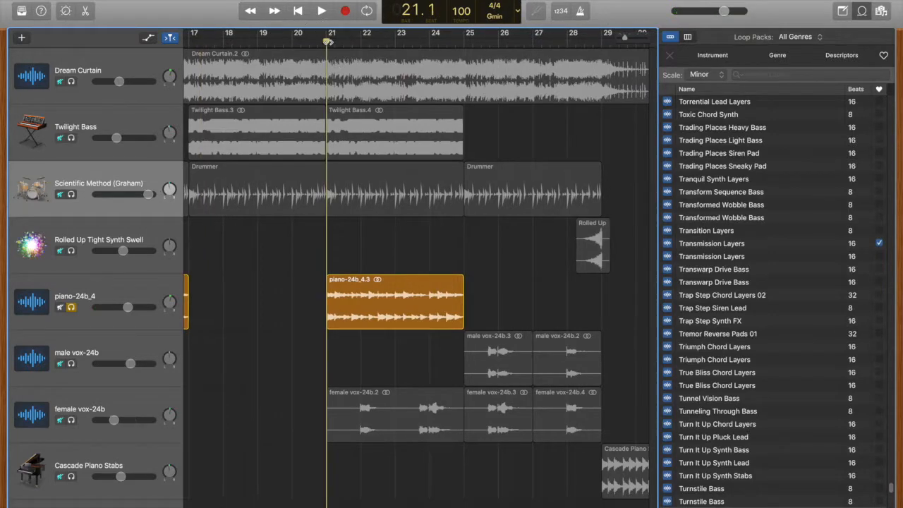
{"action": "key", "text": "space"}
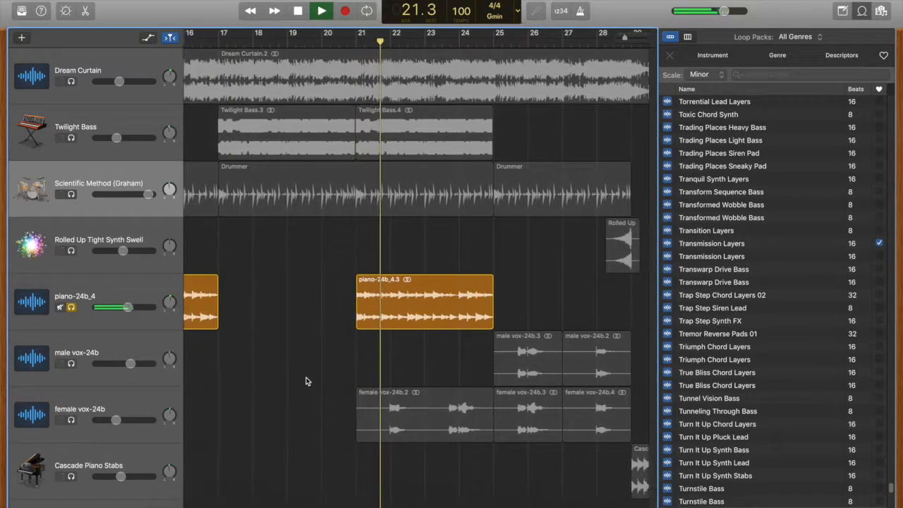
{"action": "key", "text": "space"}
- Return the playhead to bar 12 and solo the synth swell, drums, Twilight Bass and Dream Curtain alongside the piano
{"action": "scroll", "coordinate": [313, 300], "scroll_direction": "left", "scroll_amount": 6}
{"action": "scroll", "coordinate": [316, 300], "scroll_direction": "left", "scroll_amount": 3}
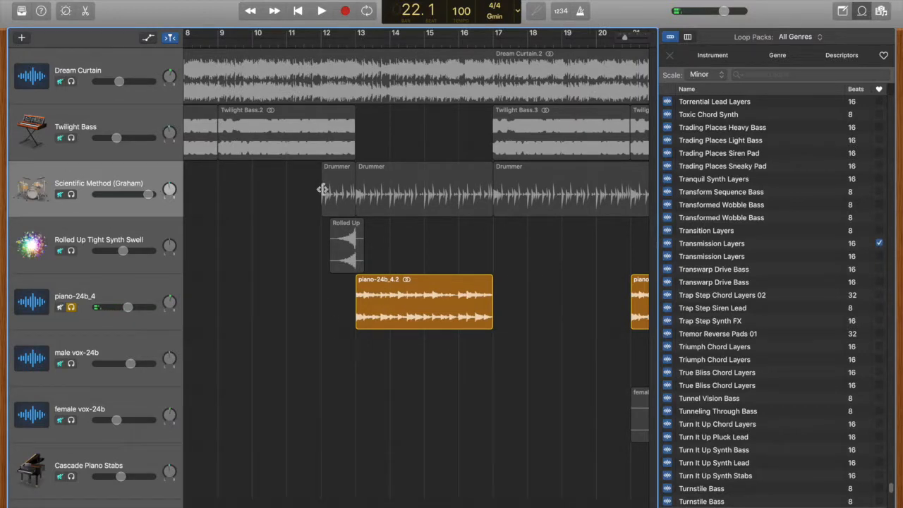
{"action": "scroll", "coordinate": [323, 194], "scroll_direction": "left", "scroll_amount": 8}
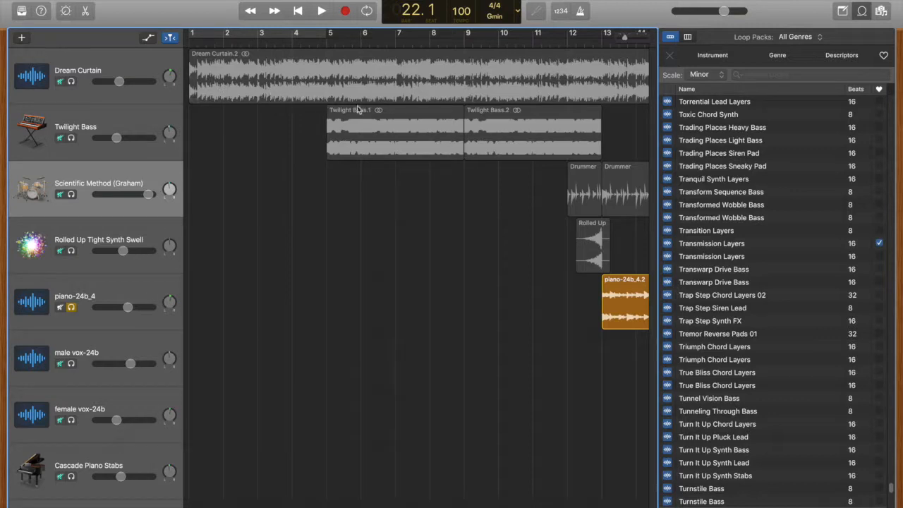
{"action": "scroll", "coordinate": [440, 162], "scroll_direction": "right", "scroll_amount": 6}
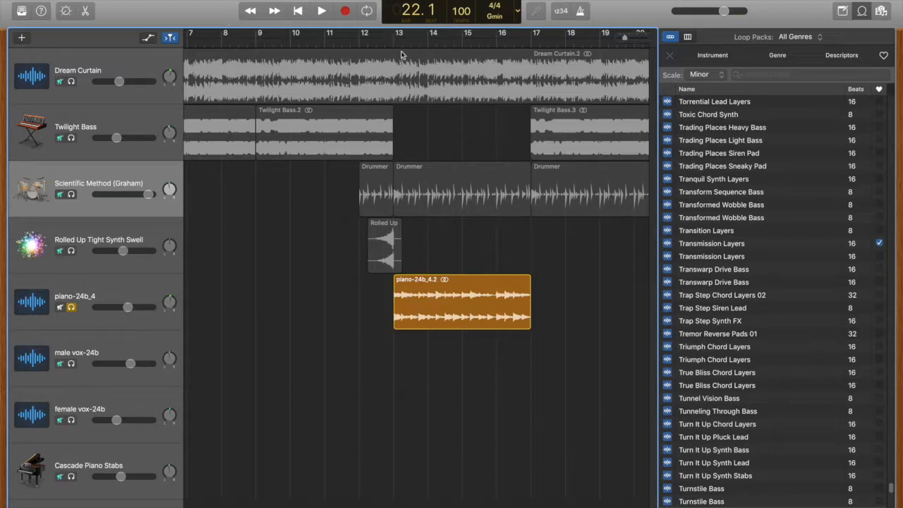
{"action": "scroll", "coordinate": [471, 318], "scroll_direction": "right", "scroll_amount": 6}
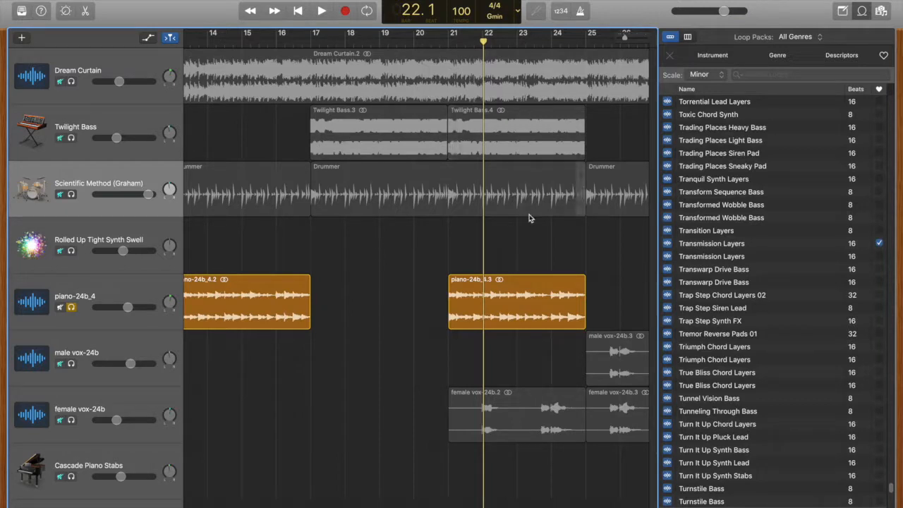
{"action": "scroll", "coordinate": [432, 334], "scroll_direction": "left", "scroll_amount": 4}
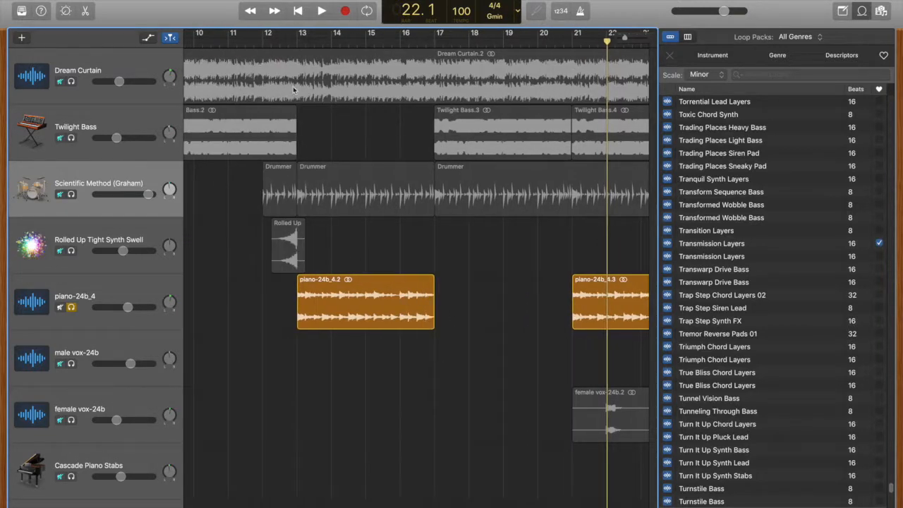
{"action": "left_click", "coordinate": [260, 40]}
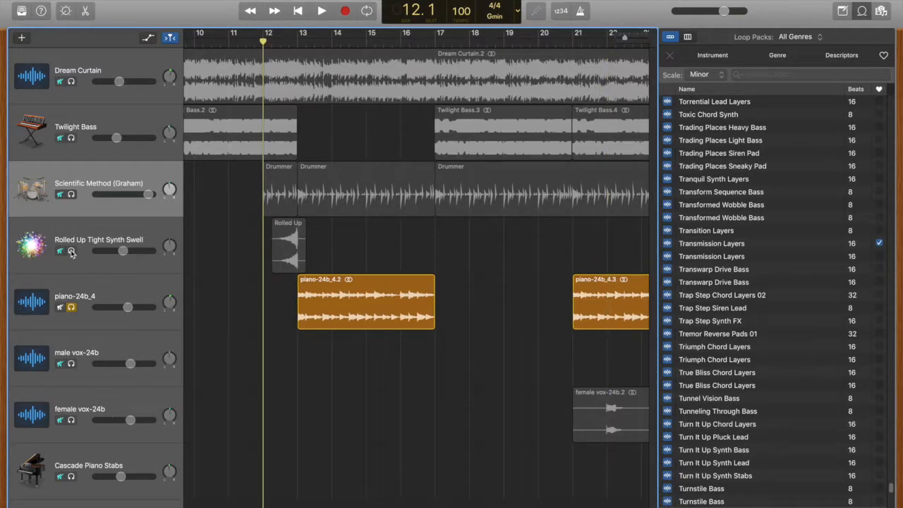
{"action": "left_click", "coordinate": [71, 195]}
{"action": "left_click", "coordinate": [71, 138]}
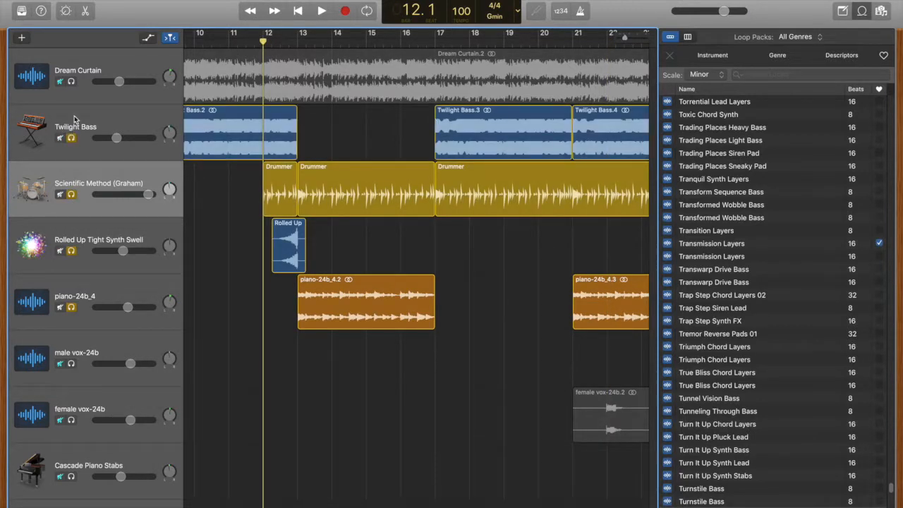
{"action": "left_click", "coordinate": [71, 82]}
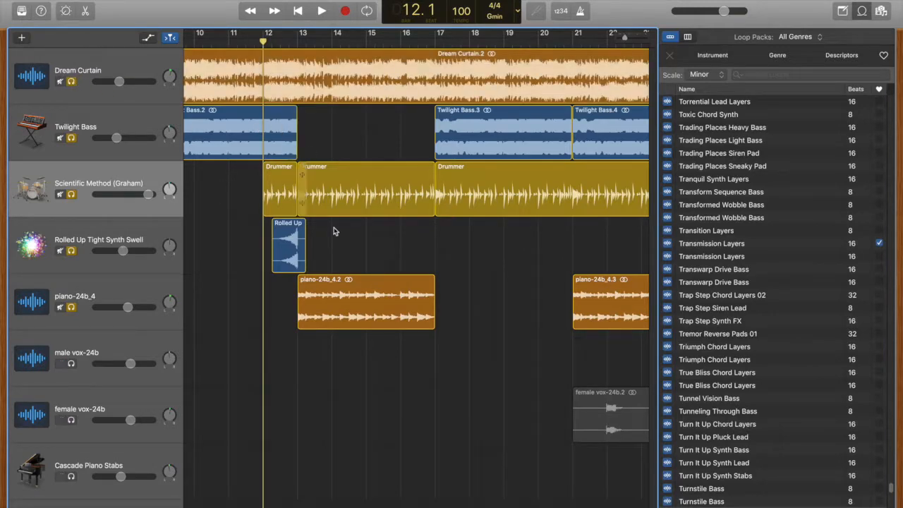
- Listen to the five soloed tracks together from bar 12 to bar 26 and review where their regions enter
{"action": "key", "text": "space"}
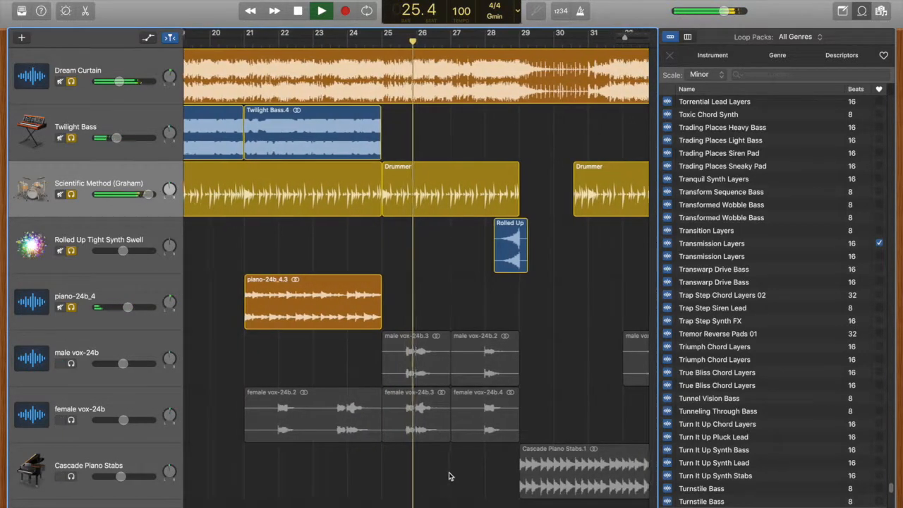
{"action": "key", "text": "space"}
{"action": "scroll", "coordinate": [430, 451], "scroll_direction": "left", "scroll_amount": 15}
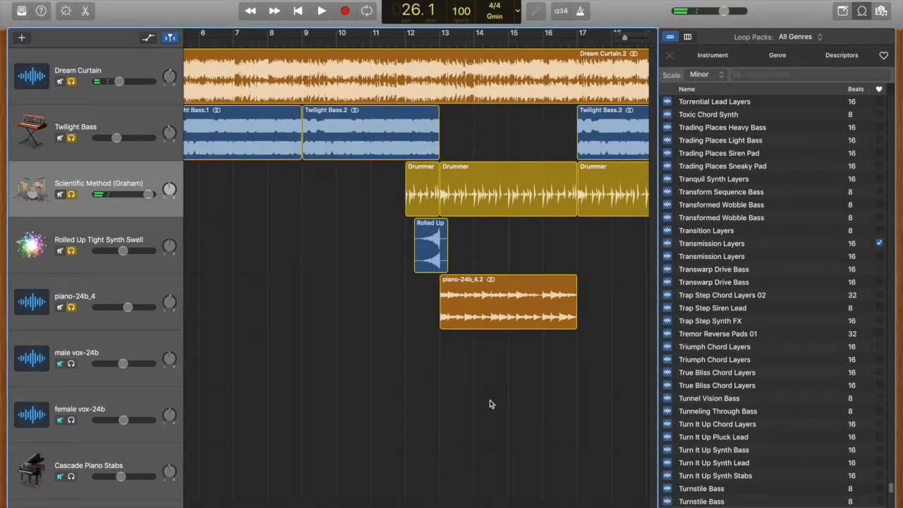
{"action": "scroll", "coordinate": [466, 385], "scroll_direction": "right", "scroll_amount": 6}
{"action": "scroll", "coordinate": [282, 423], "scroll_direction": "right", "scroll_amount": 5}
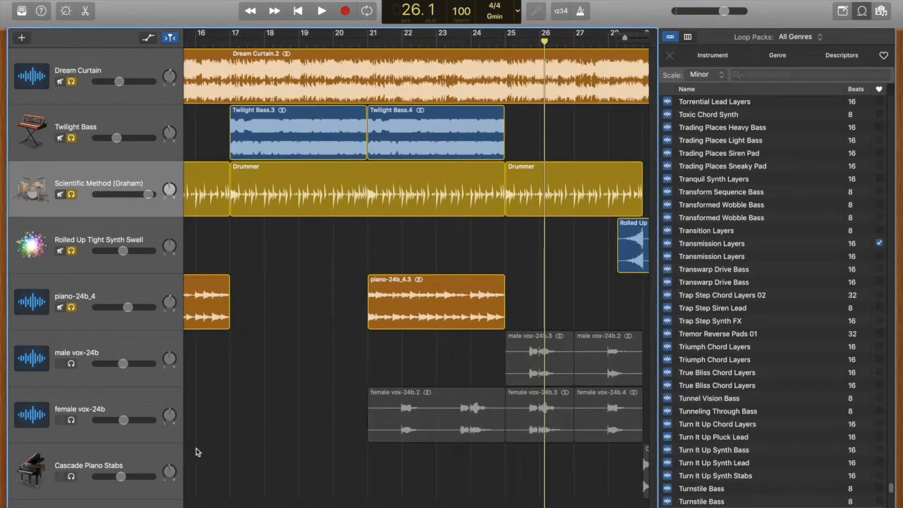
- Clear the current solos, solo only the female vox-24b track and listen to it until just after bar 25
{"action": "left_click", "coordinate": [70, 307]}
{"action": "left_click", "coordinate": [71, 194]}
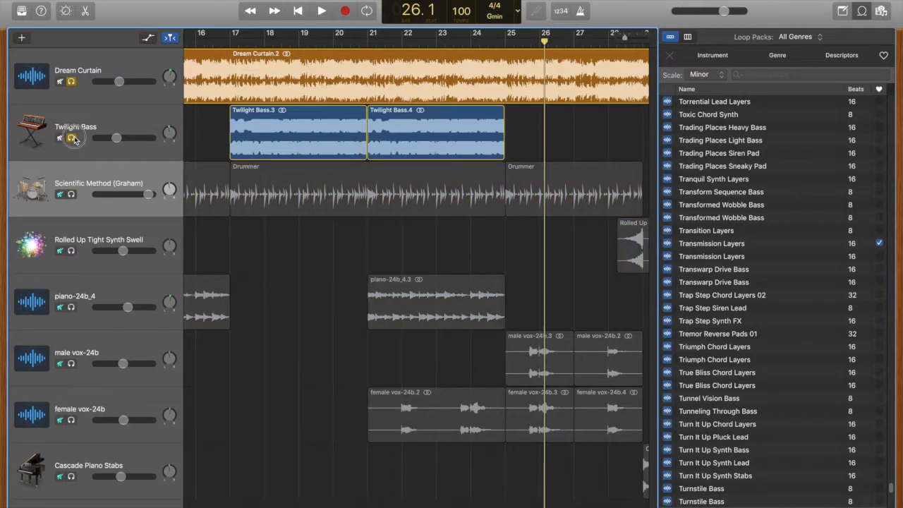
{"action": "left_click", "coordinate": [71, 83]}
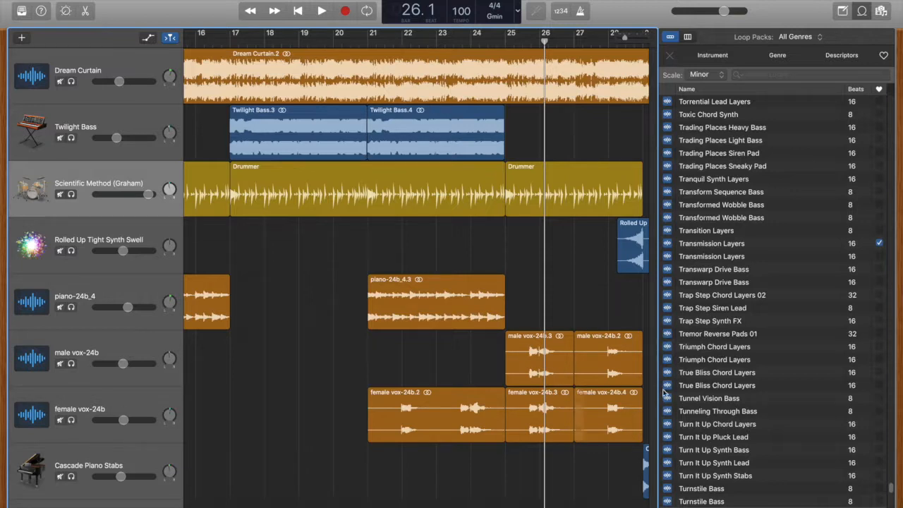
{"action": "left_click", "coordinate": [72, 420]}
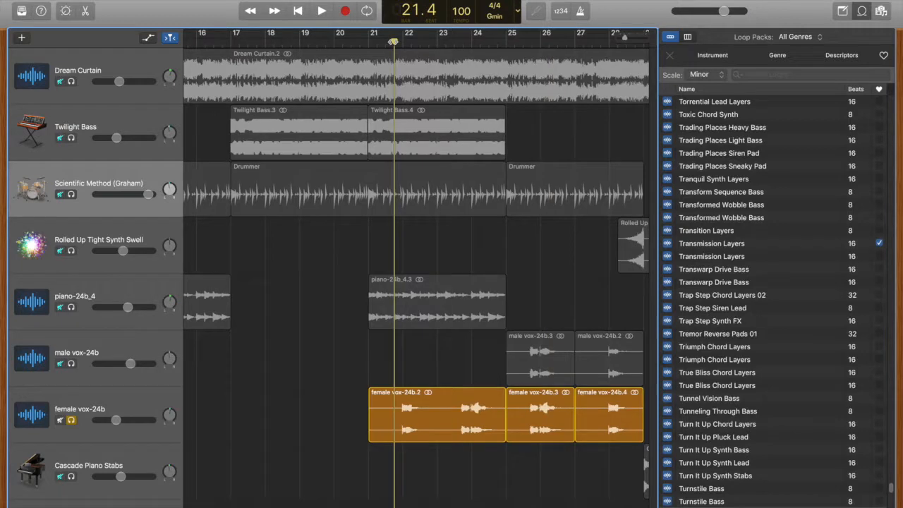
{"action": "key", "text": "space"}
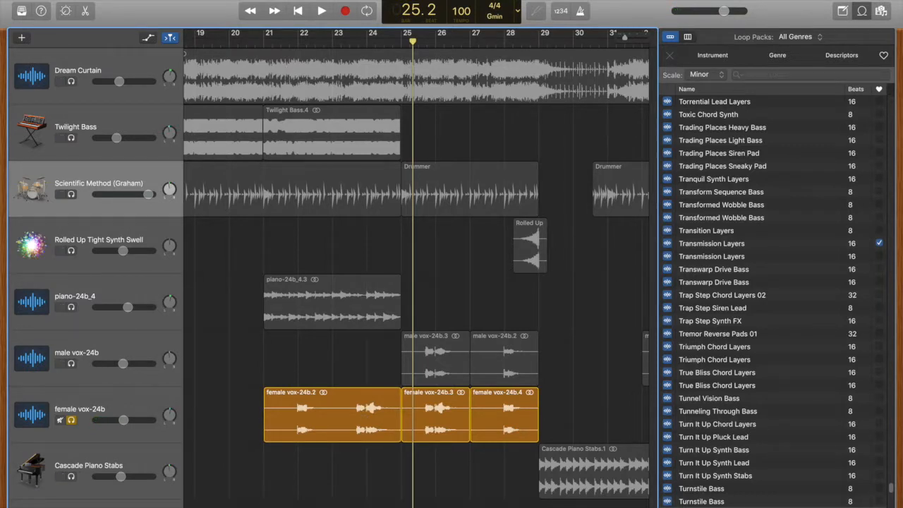
- Listen to the longer source recording on the female vox-24b track up to bar 17 and delete its region
{"action": "scroll", "coordinate": [292, 463], "scroll_direction": "left", "scroll_amount": 6}
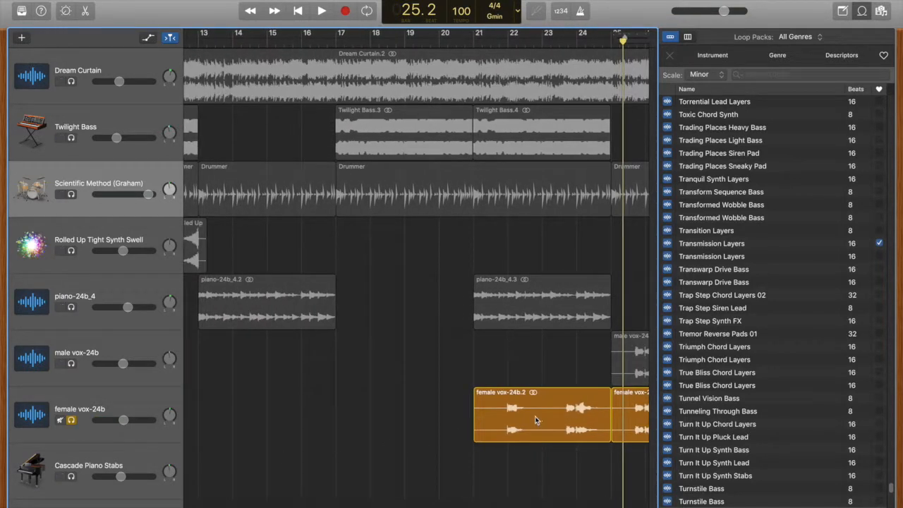
{"action": "left_click", "coordinate": [534, 420]}
{"action": "scroll", "coordinate": [407, 490], "scroll_direction": "left", "scroll_amount": 10}
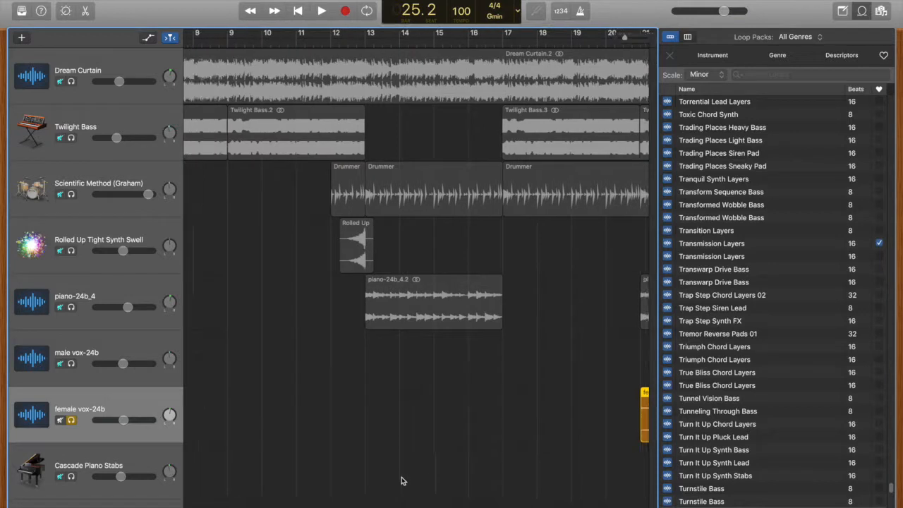
{"action": "left_click", "coordinate": [230, 45]}
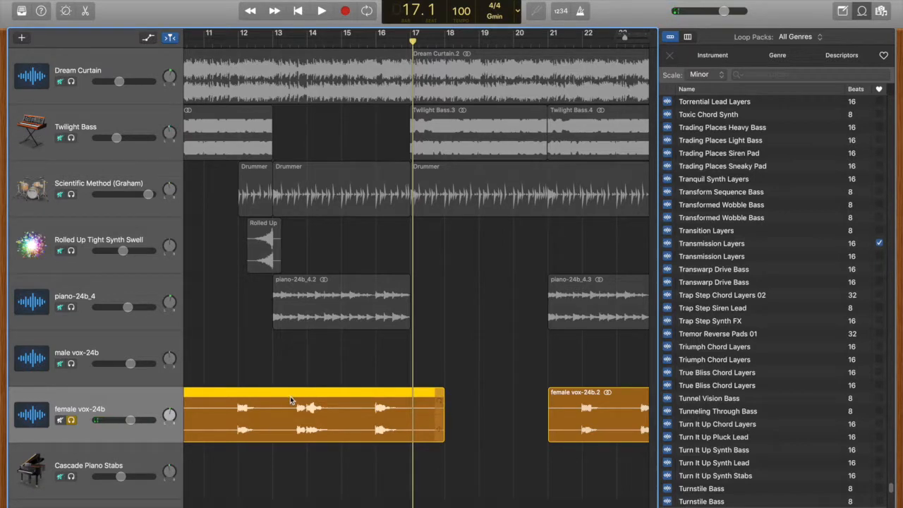
{"action": "key", "text": "Delete"}
- Place the playhead at bar 20 and solo the piano, synth swell, drums, Twilight Bass and Dream Curtain alongside the female vocal
{"action": "scroll", "coordinate": [447, 431], "scroll_direction": "right", "scroll_amount": 5}
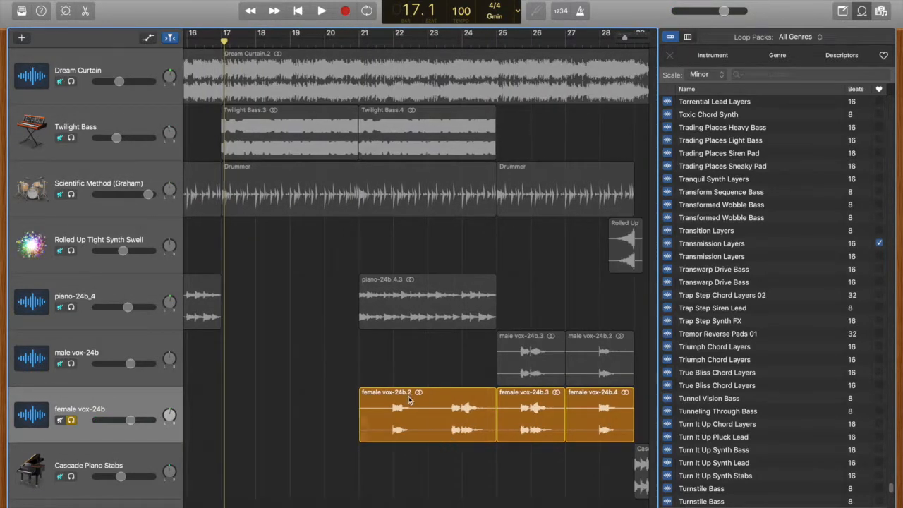
{"action": "scroll", "coordinate": [473, 457], "scroll_direction": "right", "scroll_amount": 5}
{"action": "scroll", "coordinate": [416, 454], "scroll_direction": "left", "scroll_amount": 7}
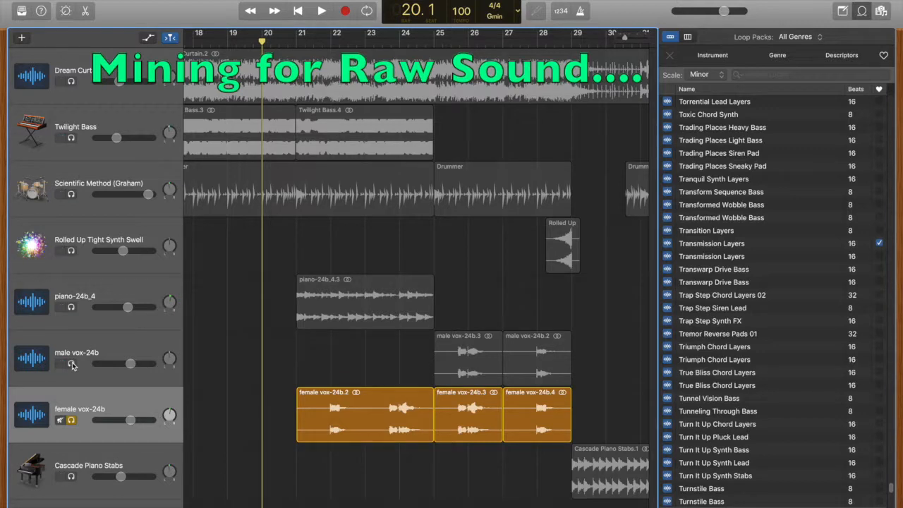
{"action": "left_click", "coordinate": [71, 307]}
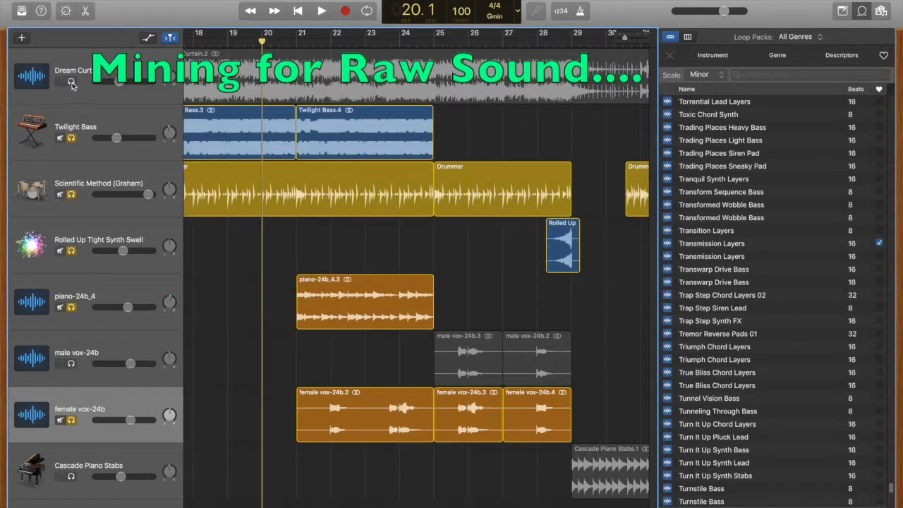
- Listen to the female vocal layered with the other tracks from bar 20 to about bar 28, and hide the loop browser
{"action": "key", "text": "space"}
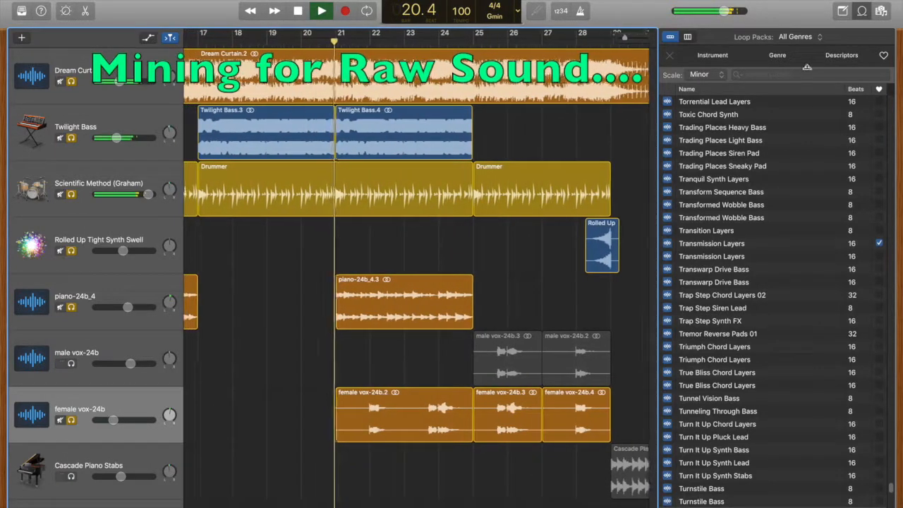
{"action": "key", "text": "o"}
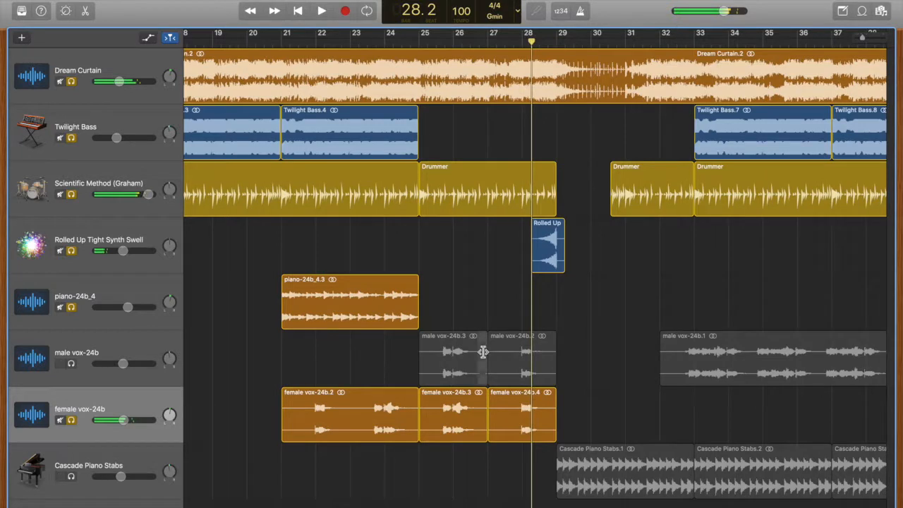
- Add the male vox-24b track to the solos and listen to the mix from about bar 23 to nearly bar 30
{"action": "left_click", "coordinate": [62, 363]}
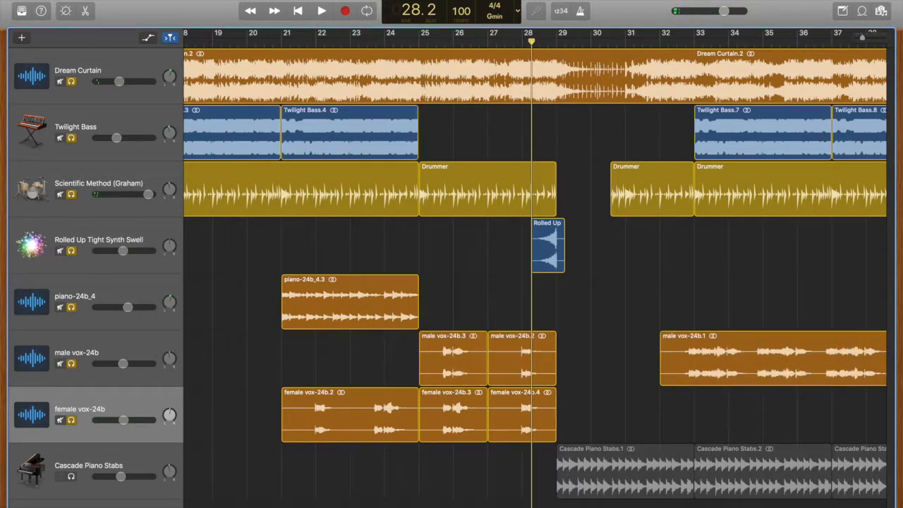
{"action": "left_click", "coordinate": [359, 41]}
{"action": "key", "text": "space"}
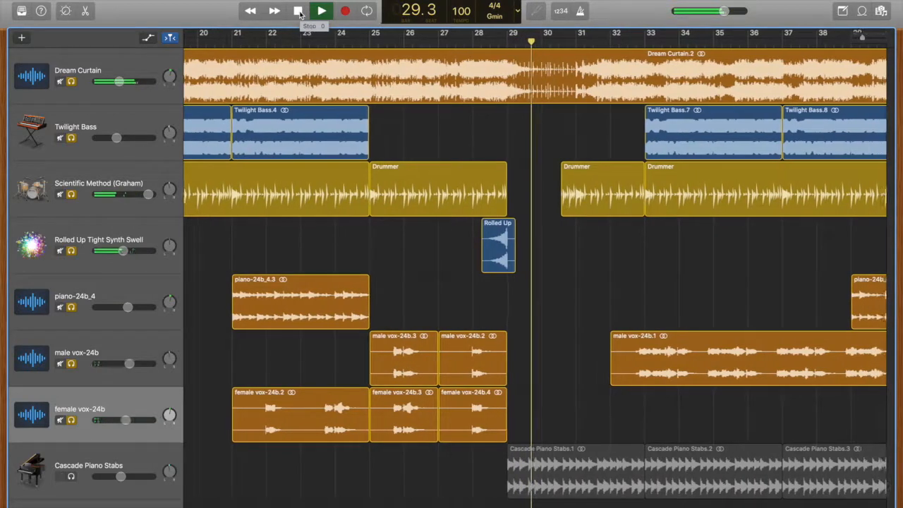
{"action": "left_click", "coordinate": [299, 12]}
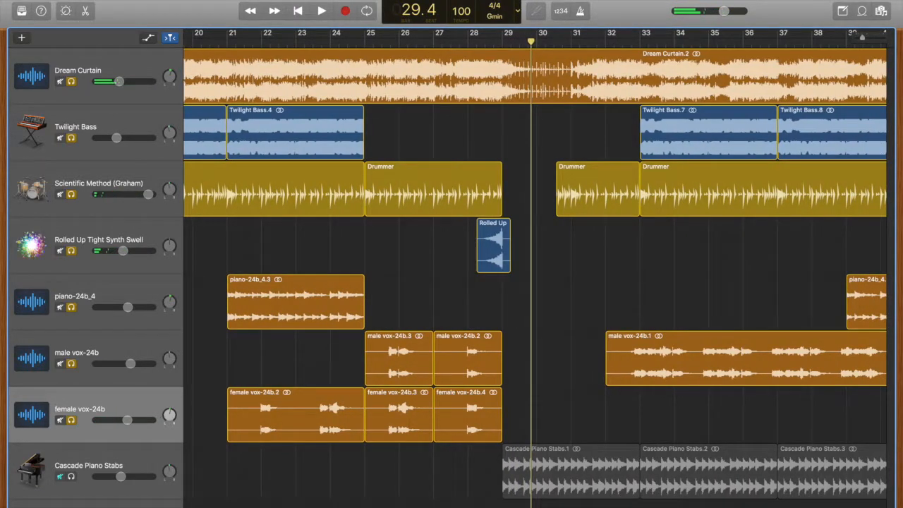
- Remove the solos from the vocal, piano, synth swell, drums, bass and Dream Curtain tracks, and solo only Cascade Piano Stabs
{"action": "left_click", "coordinate": [71, 420]}
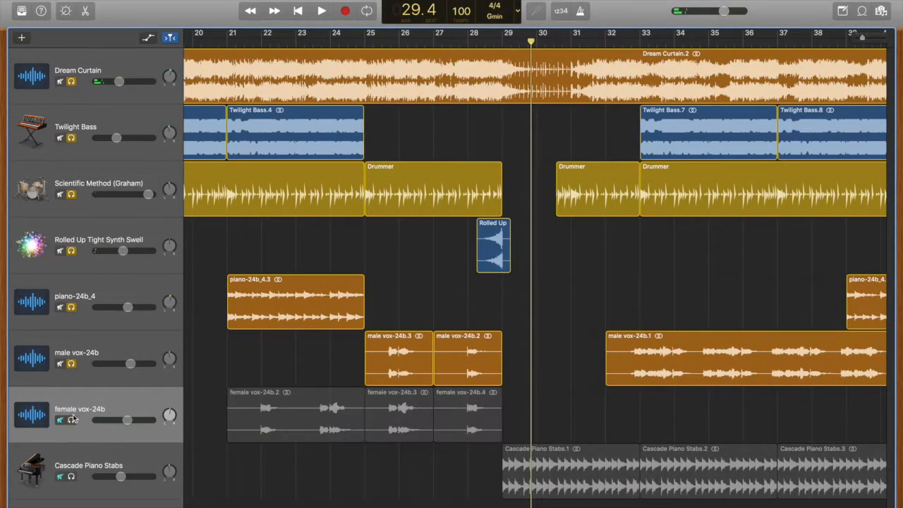
{"action": "left_click", "coordinate": [72, 364]}
{"action": "left_click", "coordinate": [71, 306]}
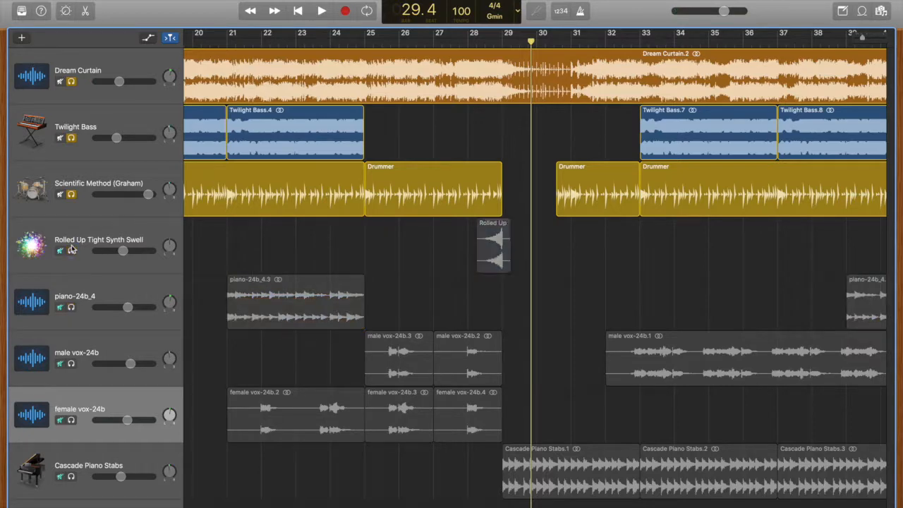
{"action": "left_click", "coordinate": [71, 82]}
{"action": "left_click", "coordinate": [71, 476]}
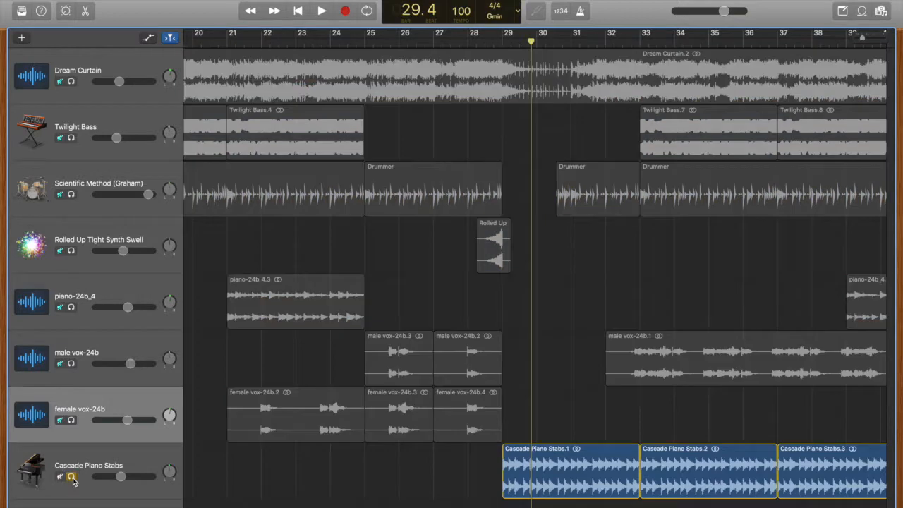
- Listen to the Cascade Piano Stabs alone from about bar 29 to bar 33, and turn off the track's solo
{"action": "key", "text": "space"}
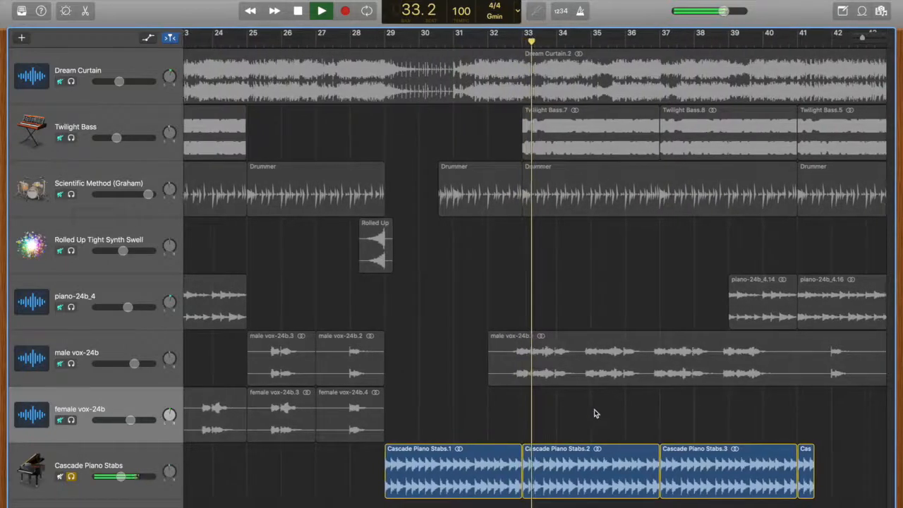
{"action": "key", "text": "space"}
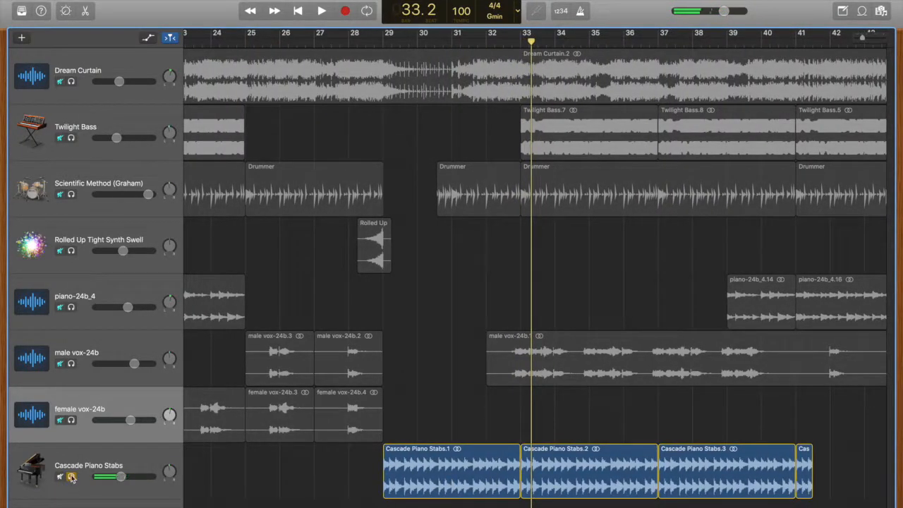
{"action": "left_click", "coordinate": [72, 477]}
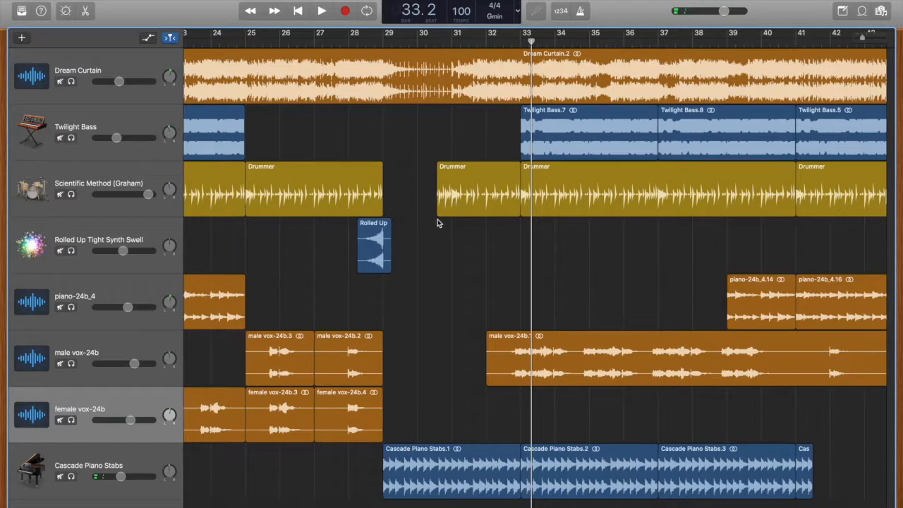
- Review the arrangement of all tracks from bar 33 to the end of the song and back to about bar 30
{"action": "scroll", "coordinate": [610, 326], "scroll_direction": "right", "scroll_amount": 15}
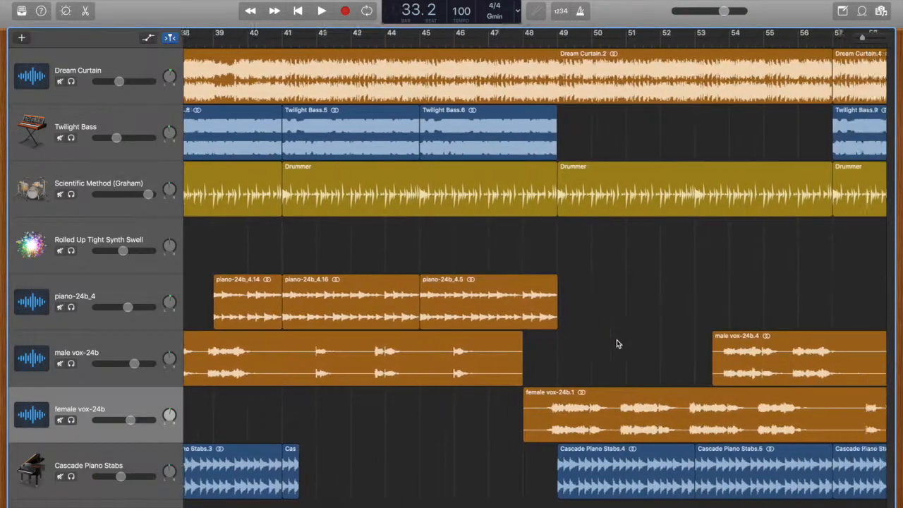
{"action": "scroll", "coordinate": [654, 343], "scroll_direction": "right", "scroll_amount": 2}
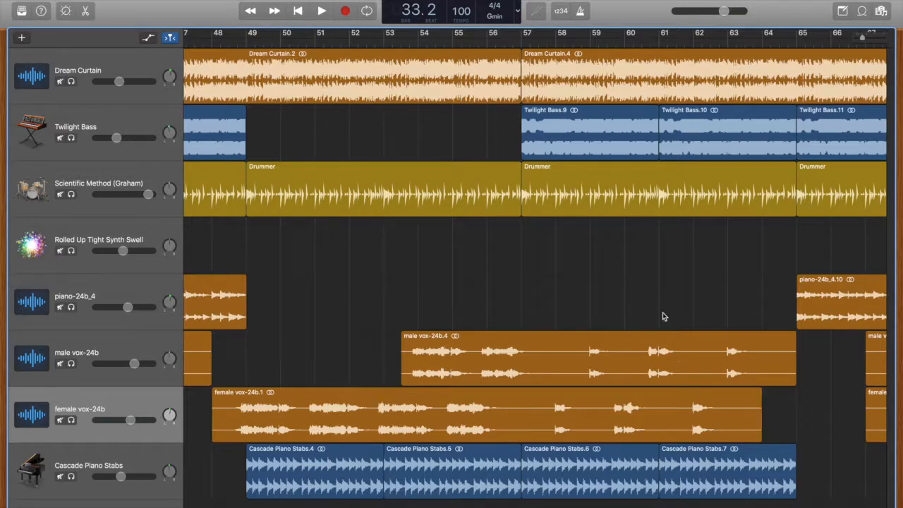
{"action": "scroll", "coordinate": [663, 317], "scroll_direction": "right", "scroll_amount": 20}
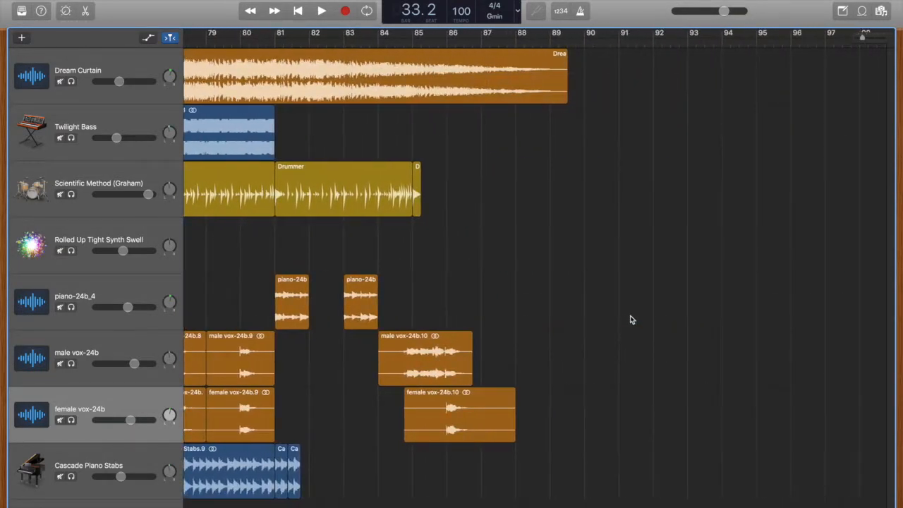
{"action": "scroll", "coordinate": [631, 320], "scroll_direction": "left", "scroll_amount": 18}
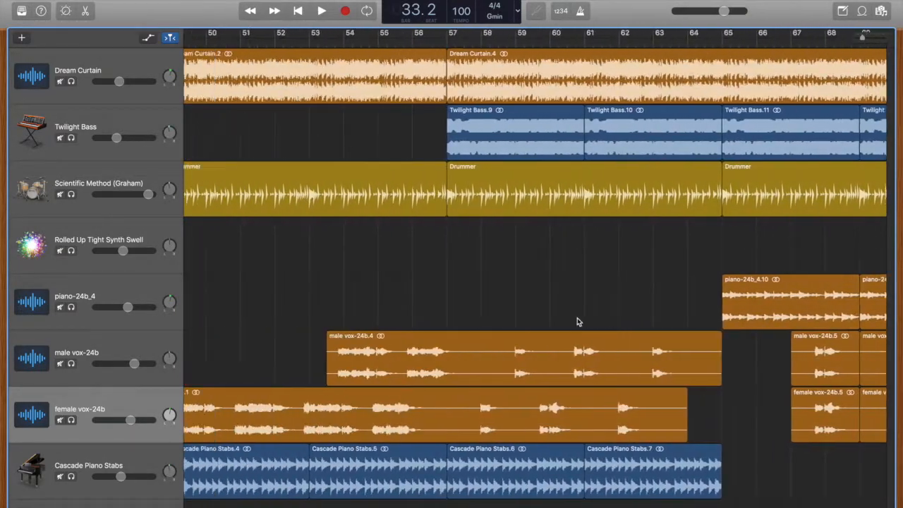
{"action": "scroll", "coordinate": [576, 322], "scroll_direction": "left", "scroll_amount": 20}
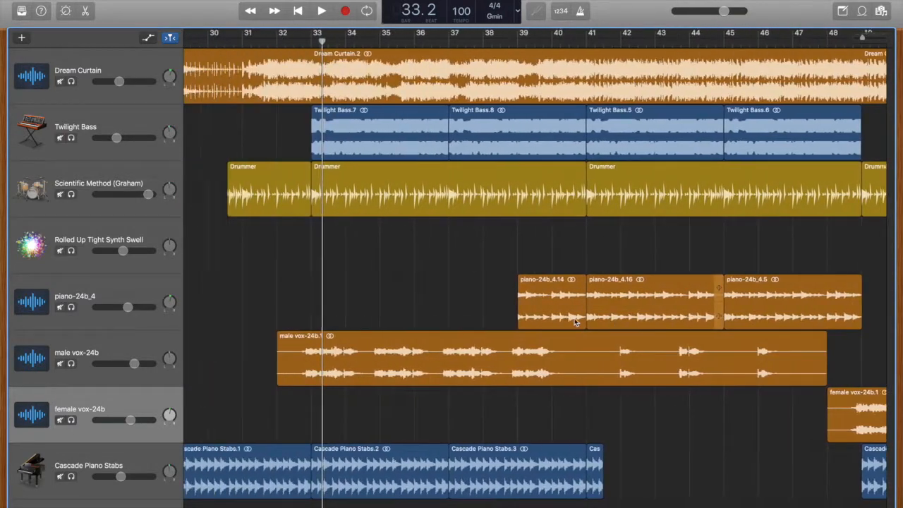
- Listen to the full mix up to about bar 42 and on to bar 52
{"action": "scroll", "coordinate": [574, 322], "scroll_direction": "left", "scroll_amount": 10}
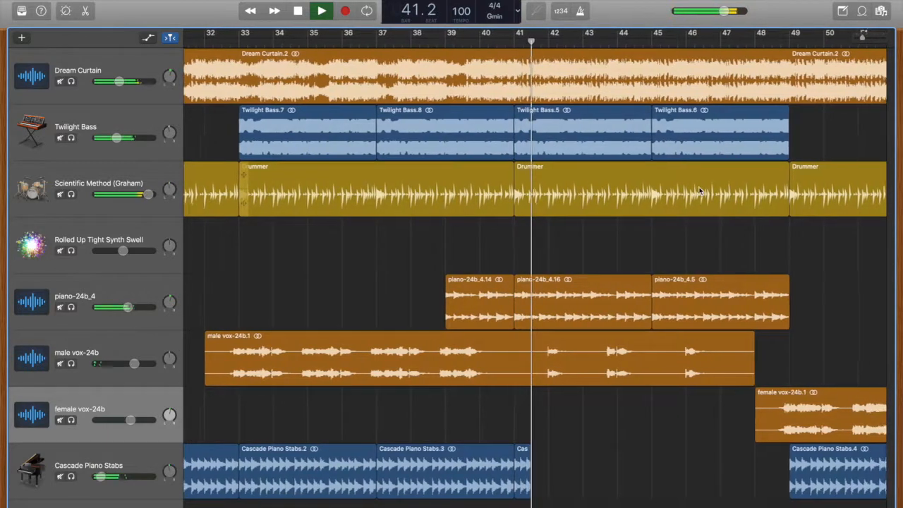
{"action": "key", "text": "space"}
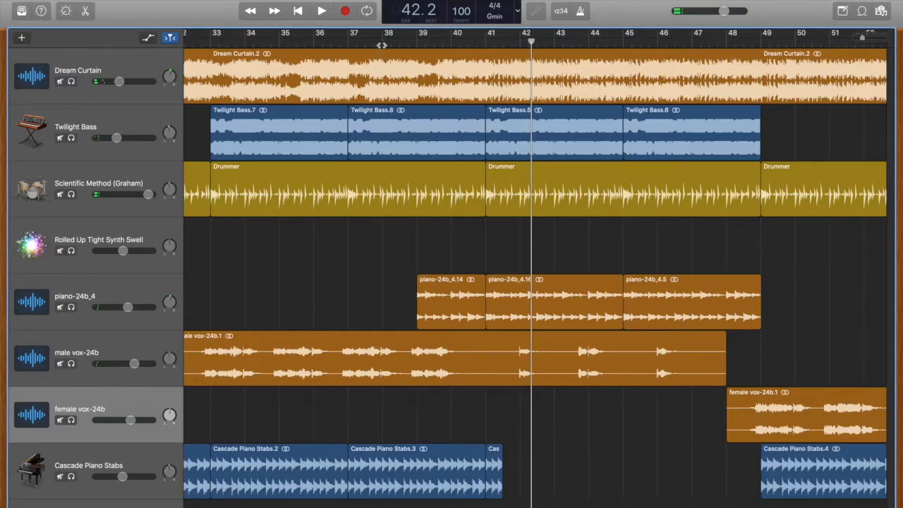
{"action": "key", "text": "space"}
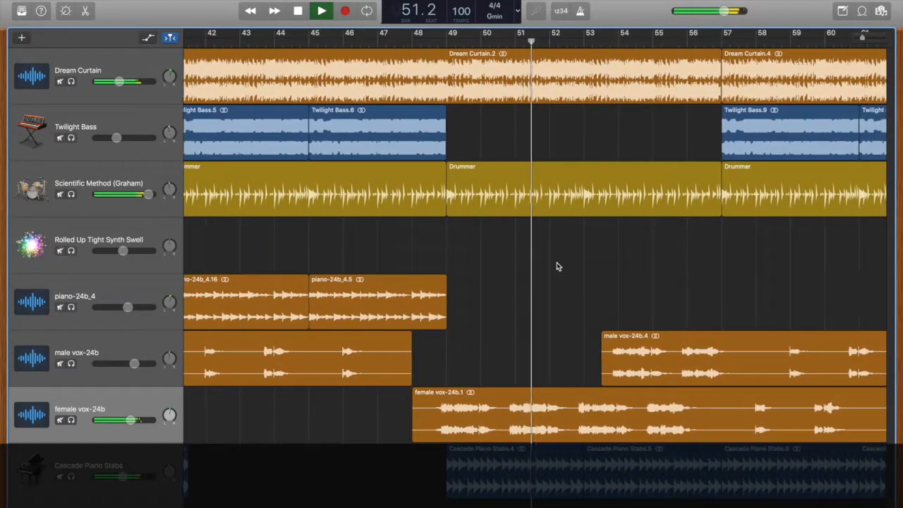
{"action": "key", "text": "space"}
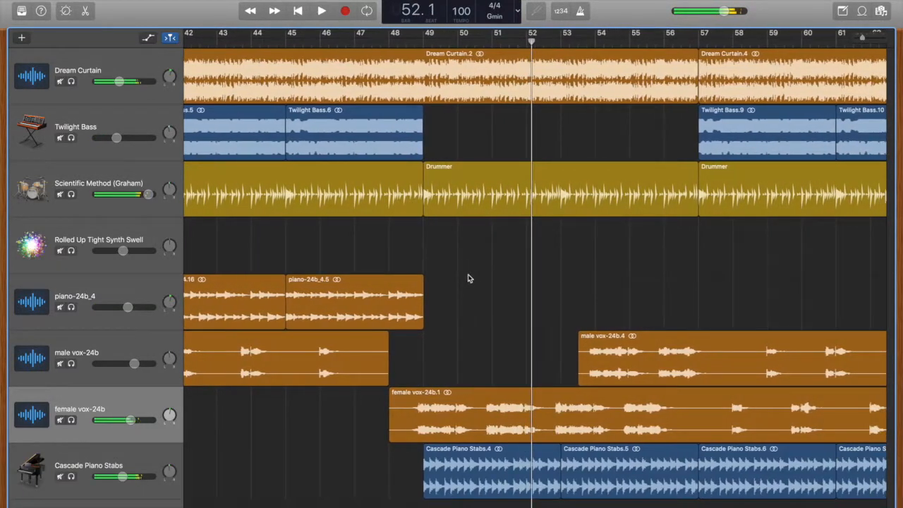
- Examine how the male and female vocal, piano, bass and Cascade Piano Stabs regions are arranged between about bars 23 and 82
{"action": "scroll", "coordinate": [465, 282], "scroll_direction": "left", "scroll_amount": 5}
{"action": "scroll", "coordinate": [465, 284], "scroll_direction": "left", "scroll_amount": 15}
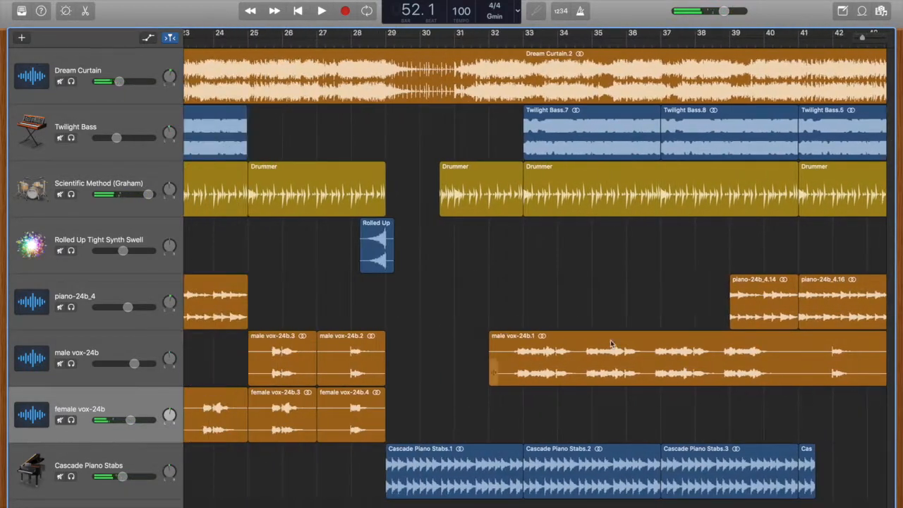
{"action": "scroll", "coordinate": [721, 342], "scroll_direction": "right", "scroll_amount": 15}
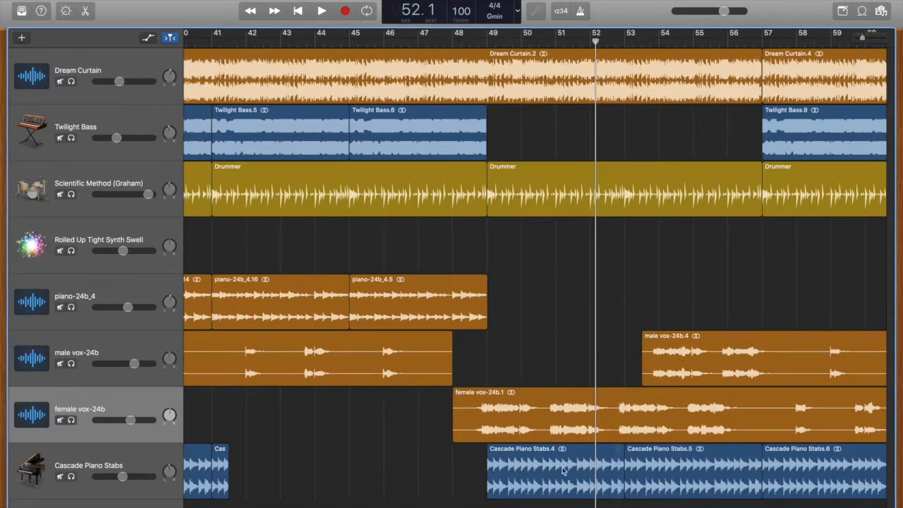
{"action": "scroll", "coordinate": [563, 471], "scroll_direction": "right", "scroll_amount": 8}
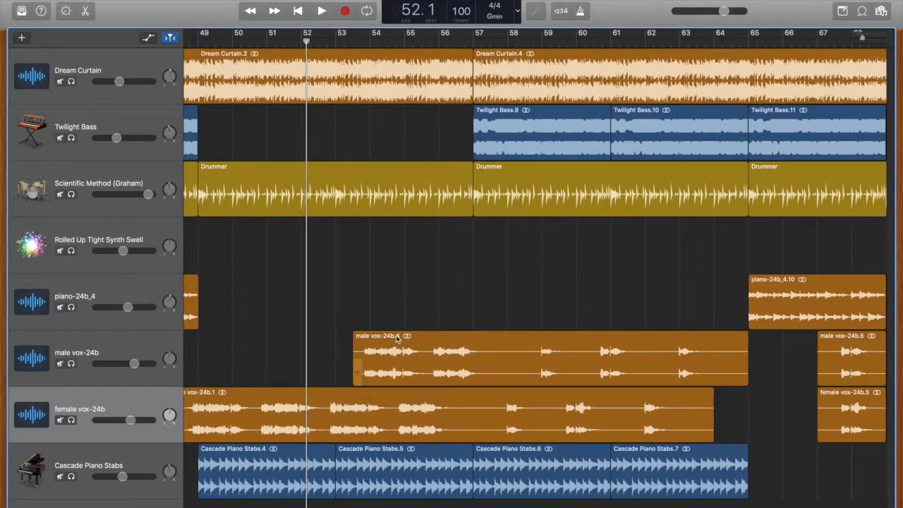
{"action": "scroll", "coordinate": [693, 382], "scroll_direction": "right", "scroll_amount": 5}
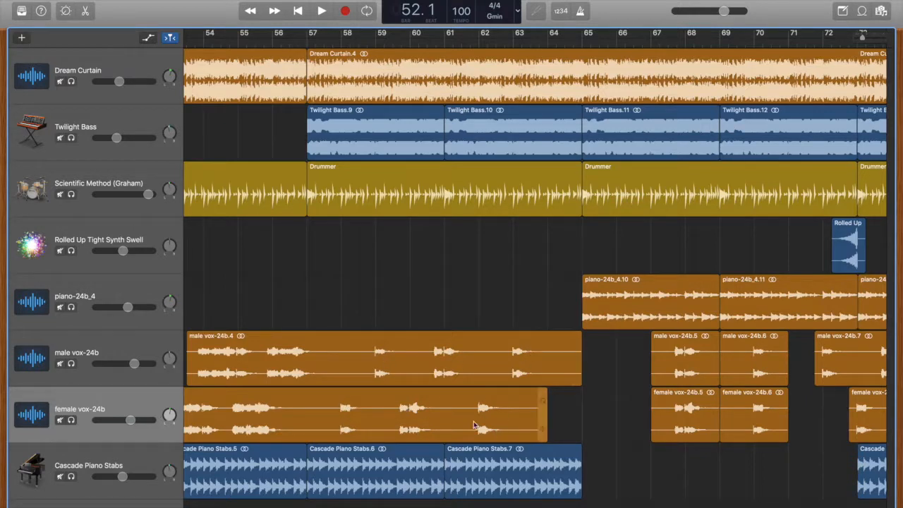
{"action": "scroll", "coordinate": [293, 385], "scroll_direction": "left", "scroll_amount": 2}
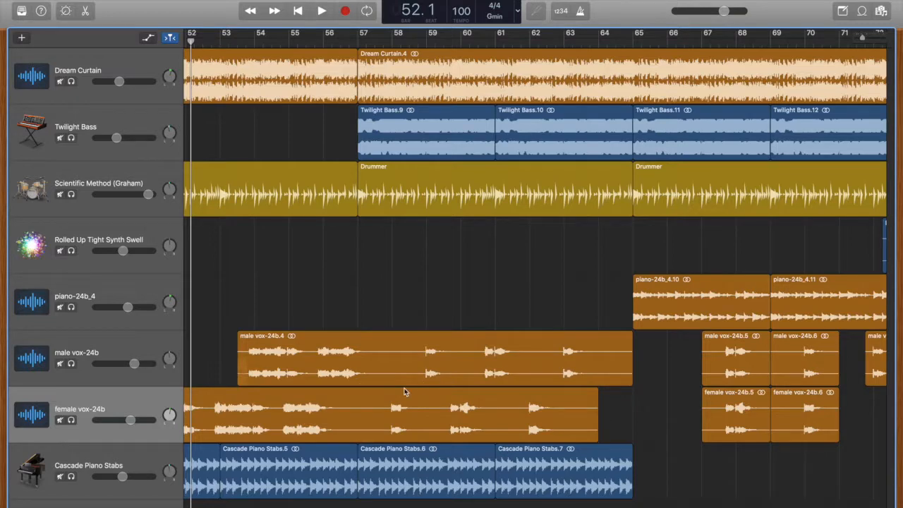
{"action": "scroll", "coordinate": [629, 409], "scroll_direction": "right", "scroll_amount": 3}
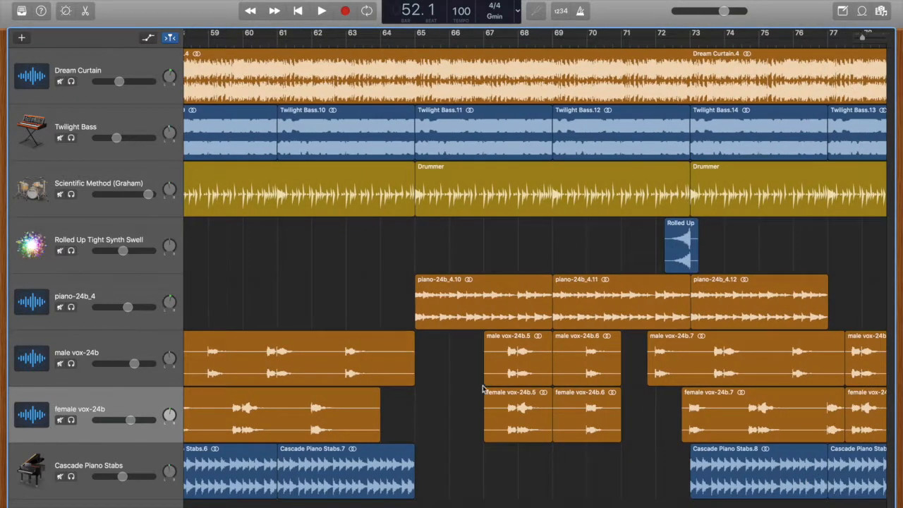
{"action": "scroll", "coordinate": [590, 438], "scroll_direction": "right", "scroll_amount": 5}
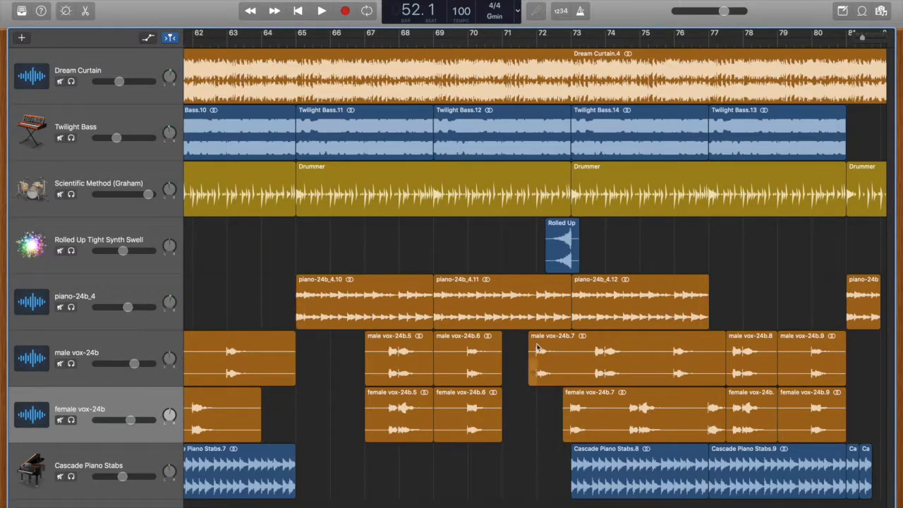
{"action": "scroll", "coordinate": [244, 470], "scroll_direction": "left", "scroll_amount": 15}
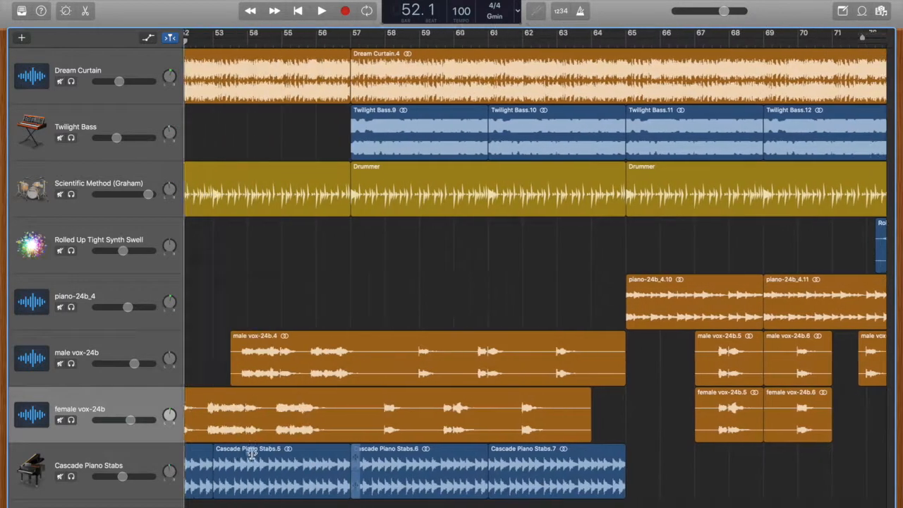
{"action": "scroll", "coordinate": [530, 455], "scroll_direction": "right", "scroll_amount": 7}
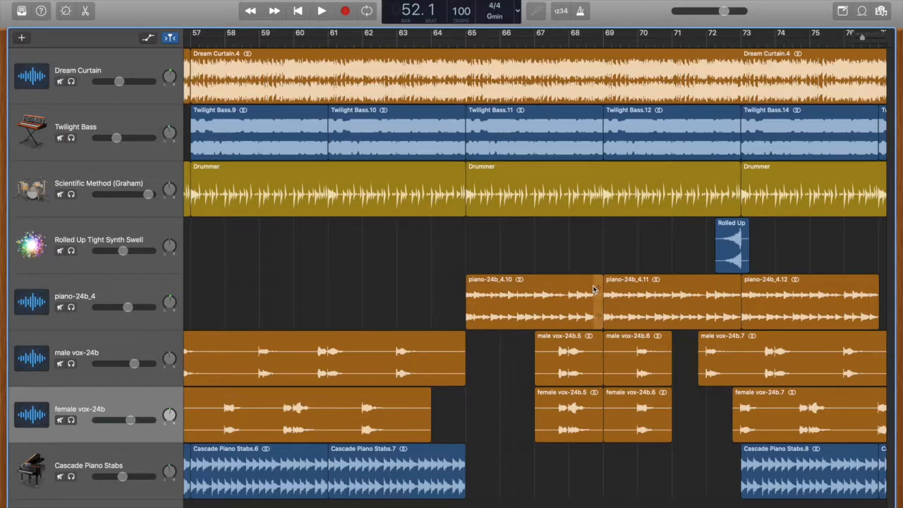
{"action": "scroll", "coordinate": [629, 304], "scroll_direction": "right", "scroll_amount": 9}
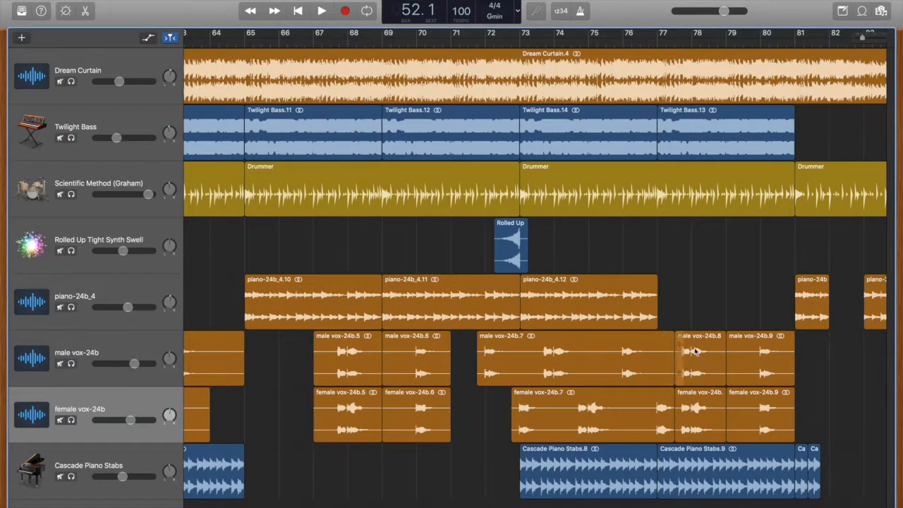
{"action": "scroll", "coordinate": [695, 351], "scroll_direction": "right", "scroll_amount": 6}
{"action": "scroll", "coordinate": [685, 338], "scroll_direction": "left", "scroll_amount": 20}
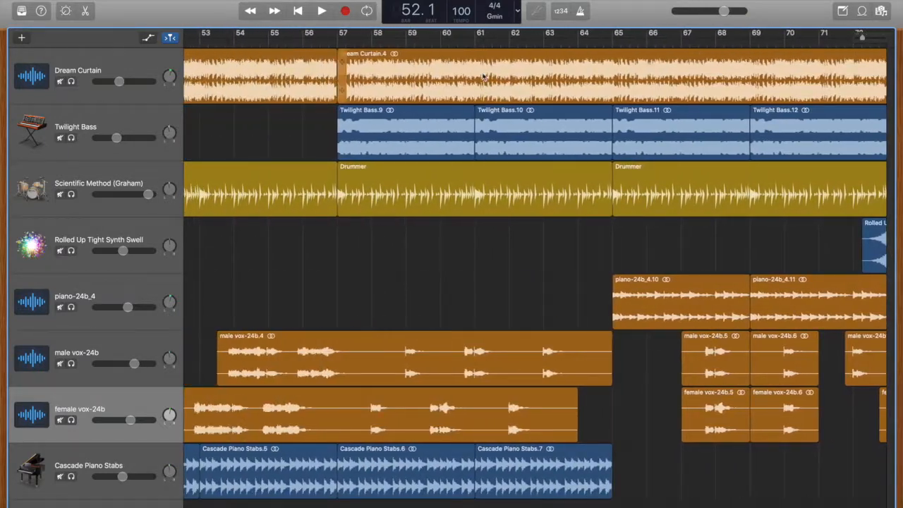
- Place the playhead at about bar 64 and listen to the full mix through the fade-out at bar 89
{"action": "left_click", "coordinate": [577, 43]}
{"action": "key", "text": "space"}
{"action": "scroll", "coordinate": [688, 113], "scroll_direction": "right", "scroll_amount": 2}
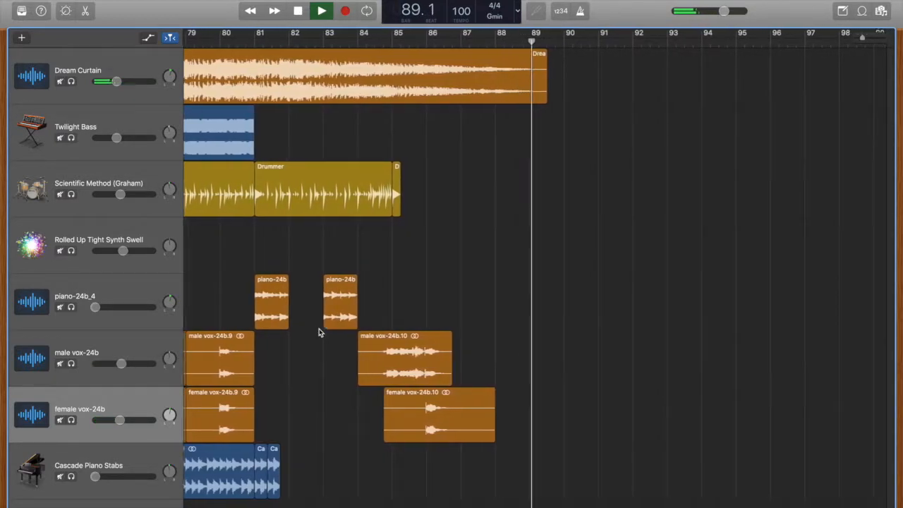
{"action": "key", "text": "space"}
- Review the whole song's arrangement from the ending back to the opening bars and forward again to the final fade-out
{"action": "scroll", "coordinate": [474, 448], "scroll_direction": "left", "scroll_amount": 5}
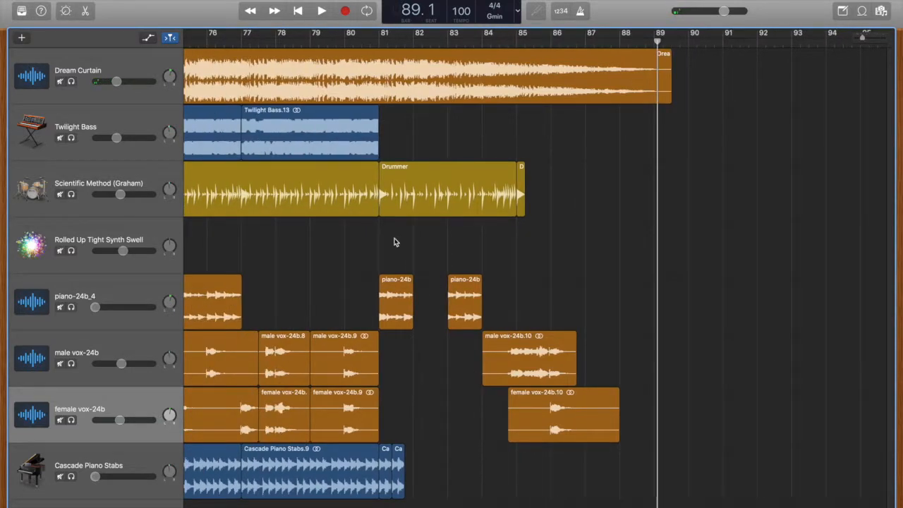
{"action": "scroll", "coordinate": [457, 477], "scroll_direction": "left", "scroll_amount": 1}
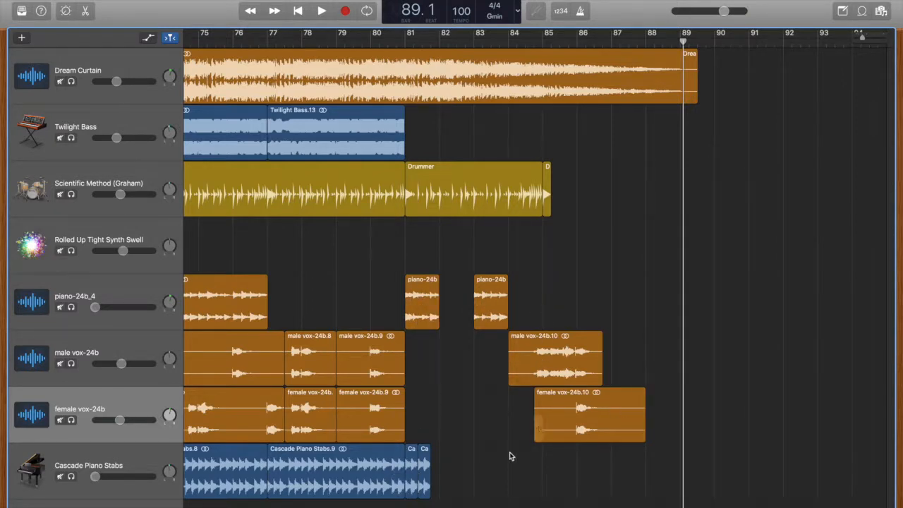
{"action": "scroll", "coordinate": [510, 457], "scroll_direction": "left", "scroll_amount": 5}
{"action": "scroll", "coordinate": [604, 433], "scroll_direction": "left", "scroll_amount": 15}
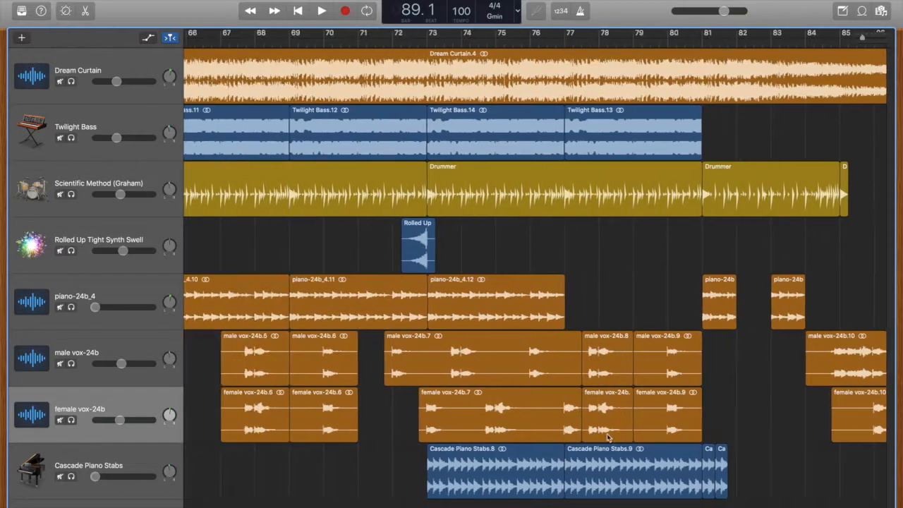
{"action": "scroll", "coordinate": [575, 424], "scroll_direction": "left", "scroll_amount": 15}
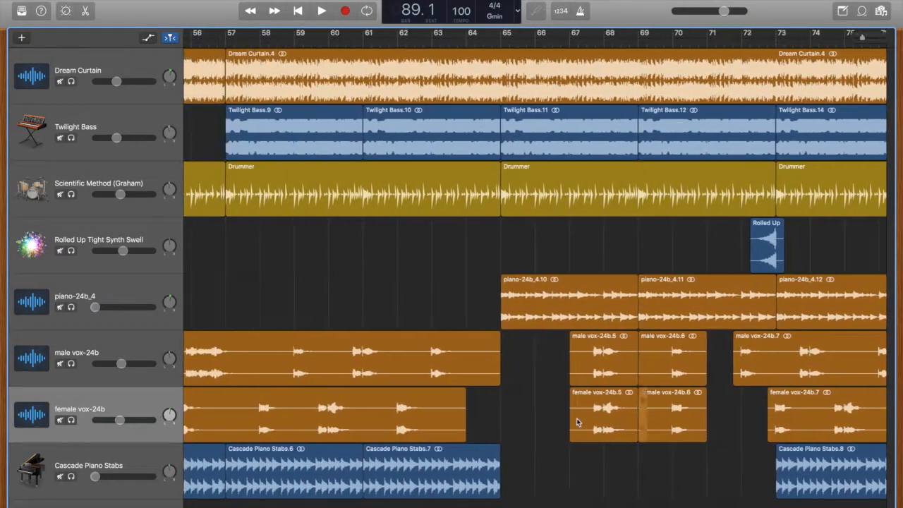
{"action": "scroll", "coordinate": [573, 413], "scroll_direction": "left", "scroll_amount": 20}
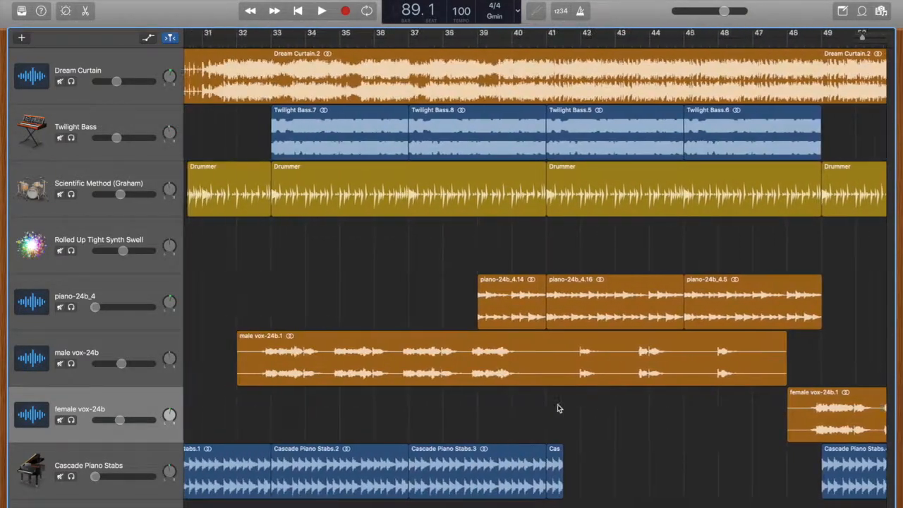
{"action": "scroll", "coordinate": [556, 408], "scroll_direction": "left", "scroll_amount": 16}
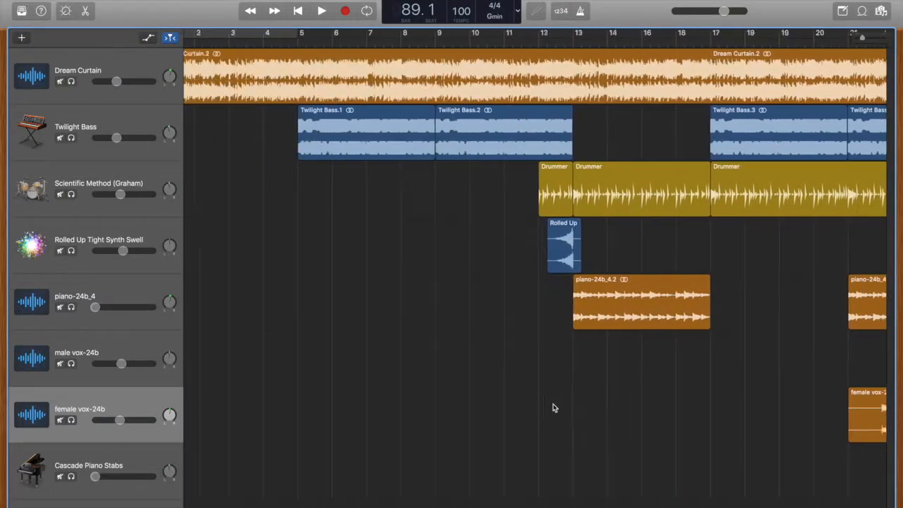
{"action": "scroll", "coordinate": [536, 366], "scroll_direction": "right", "scroll_amount": 20}
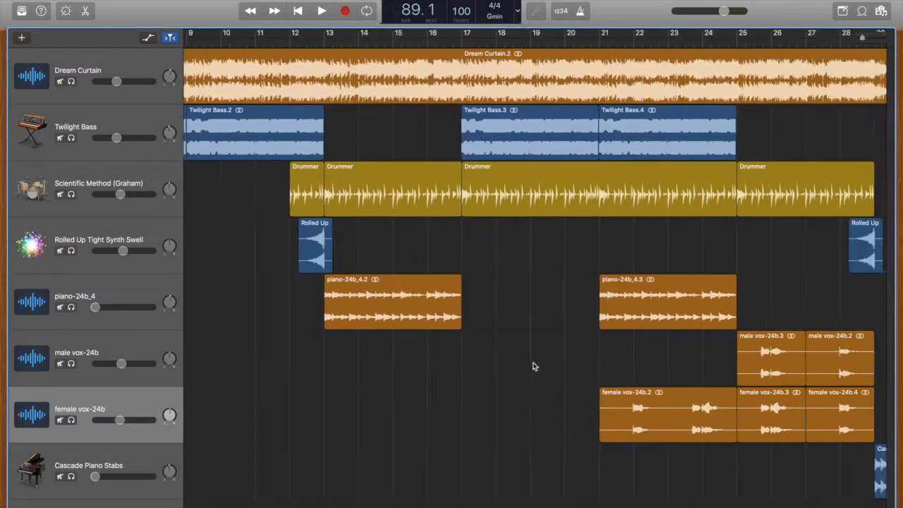
{"action": "scroll", "coordinate": [547, 367], "scroll_direction": "right", "scroll_amount": 18}
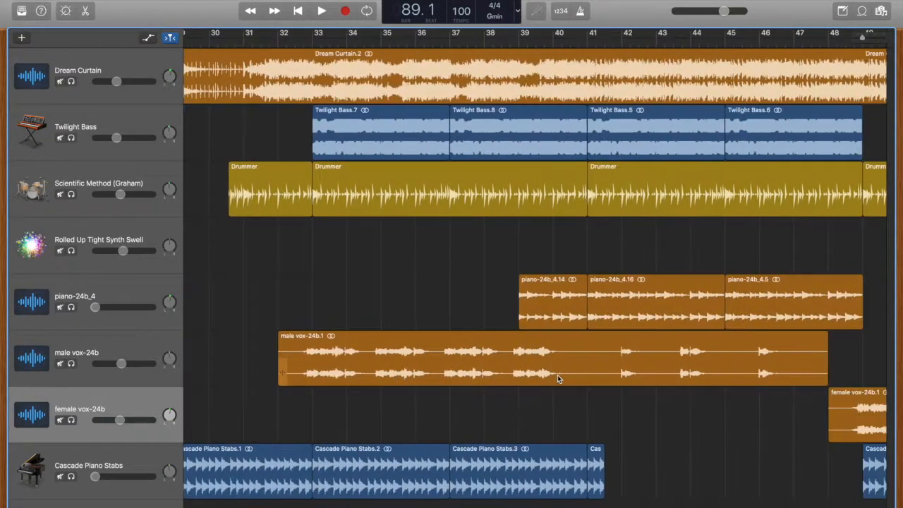
{"action": "scroll", "coordinate": [629, 400], "scroll_direction": "right", "scroll_amount": 17}
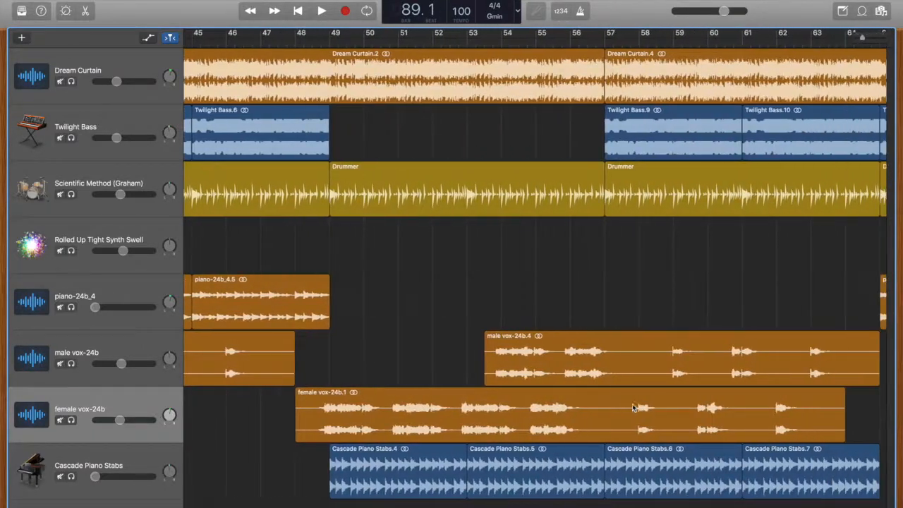
{"action": "scroll", "coordinate": [638, 402], "scroll_direction": "right", "scroll_amount": 20}
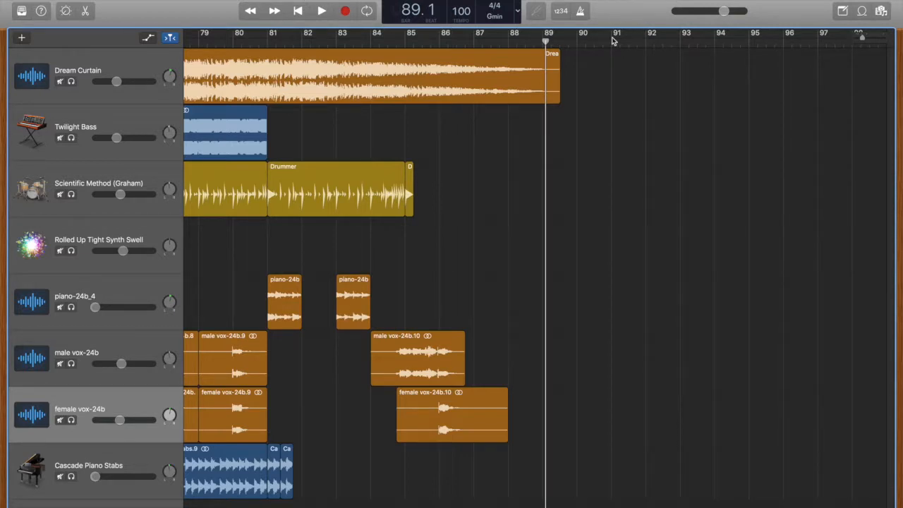
- Place the playhead at bar 87 and bring the section around bars 57 to 75 into view
{"action": "left_click", "coordinate": [475, 45]}
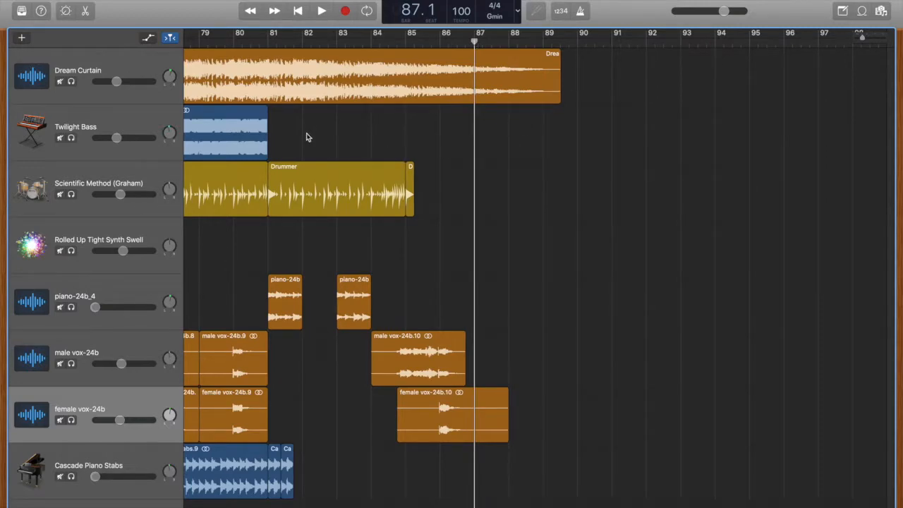
{"action": "scroll", "coordinate": [307, 137], "scroll_direction": "left", "scroll_amount": 10}
{"action": "scroll", "coordinate": [314, 132], "scroll_direction": "left", "scroll_amount": 4}
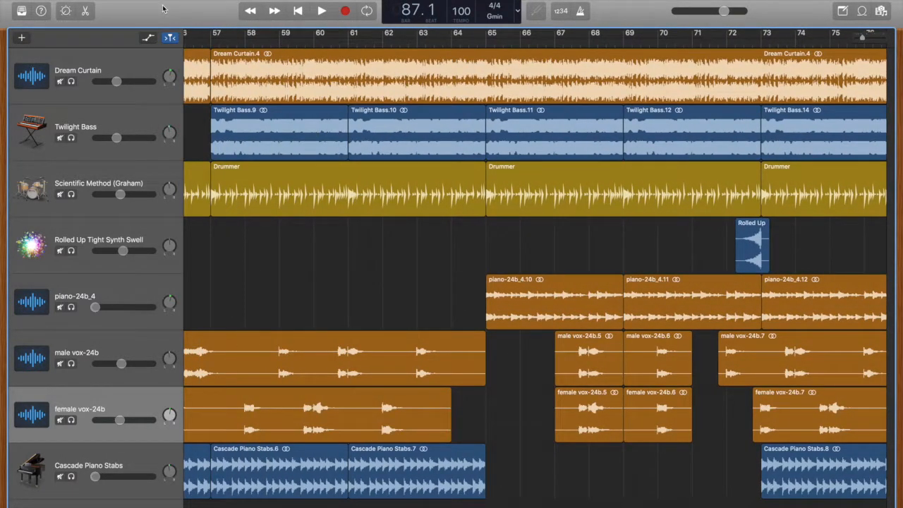